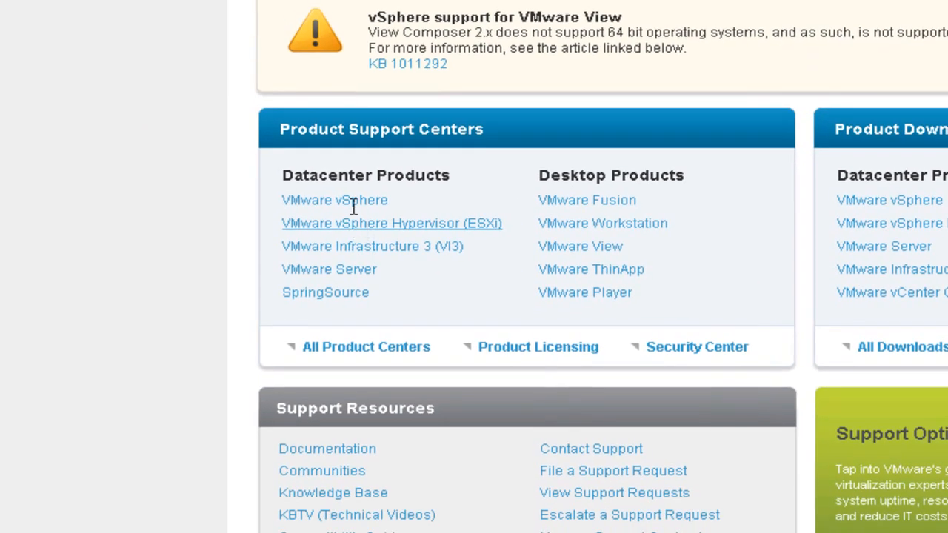
Go to the VMware vSphere 4 downloads and open the VMware vCenter Server 4.1 and modules download under Essentials.
{"action": "left_click", "coordinate": [354, 203]}
{"action": "scroll", "coordinate": [416, 218], "scroll_direction": "down", "scroll_amount": 3}
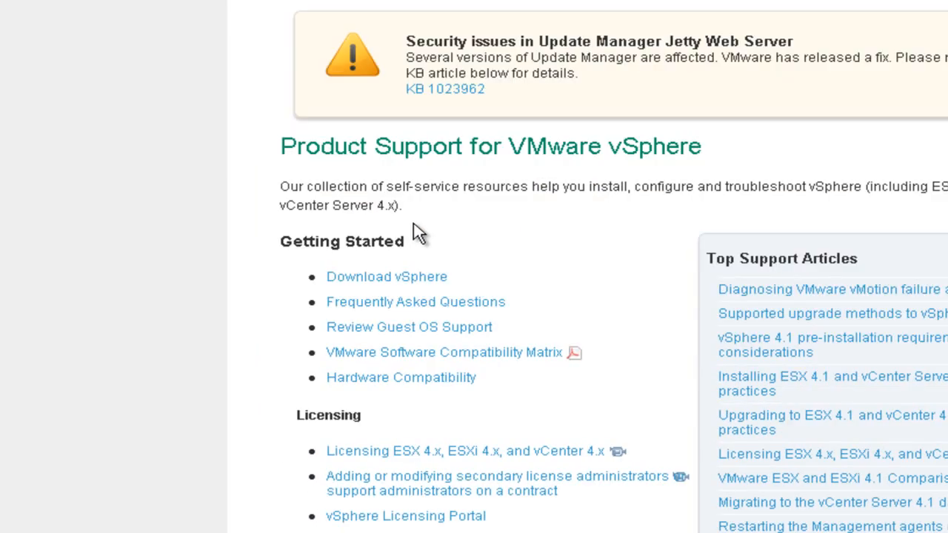
{"action": "left_click", "coordinate": [403, 278]}
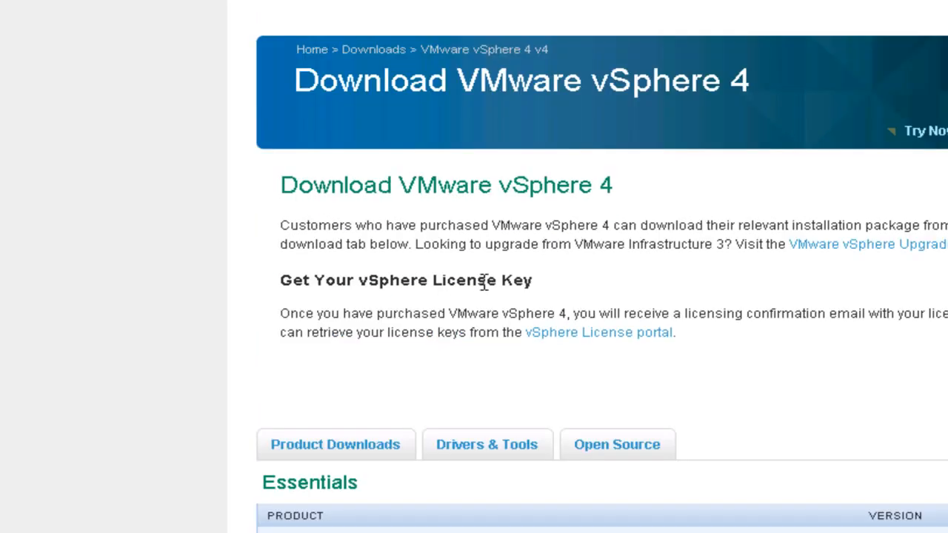
{"action": "scroll", "coordinate": [495, 271], "scroll_direction": "down", "scroll_amount": 5}
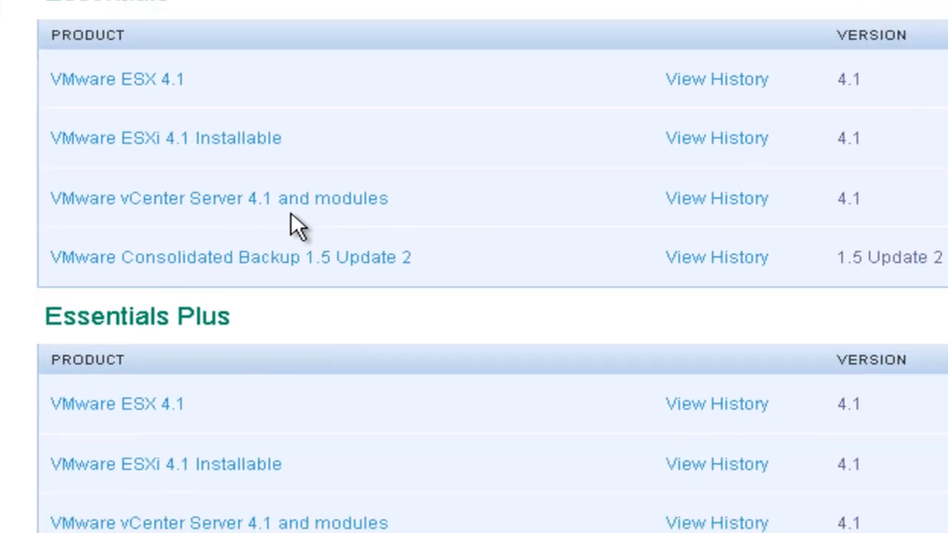
{"action": "left_click", "coordinate": [390, 230]}
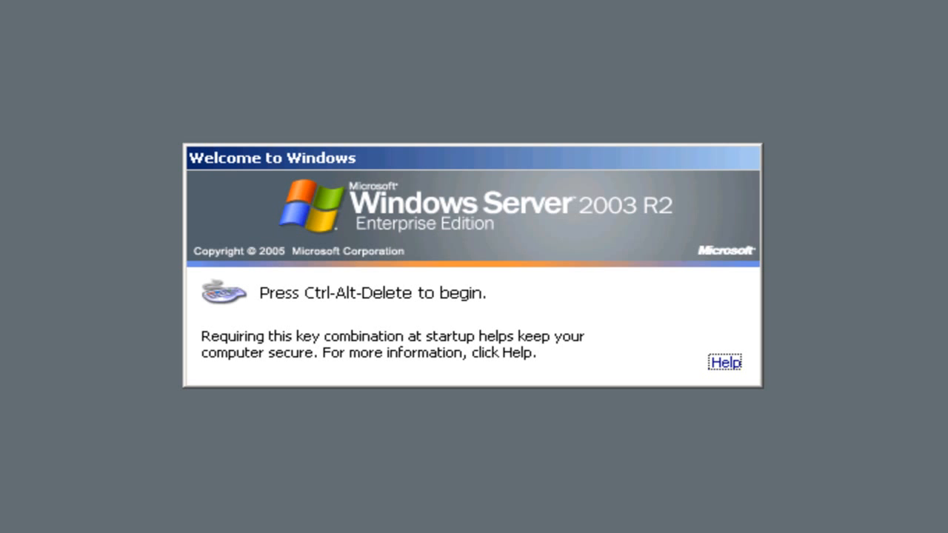
Log on to Windows Server 2003 R2 with the Administrator account by entering the account password.
{"action": "key", "text": "ctrl+alt+Delete"}
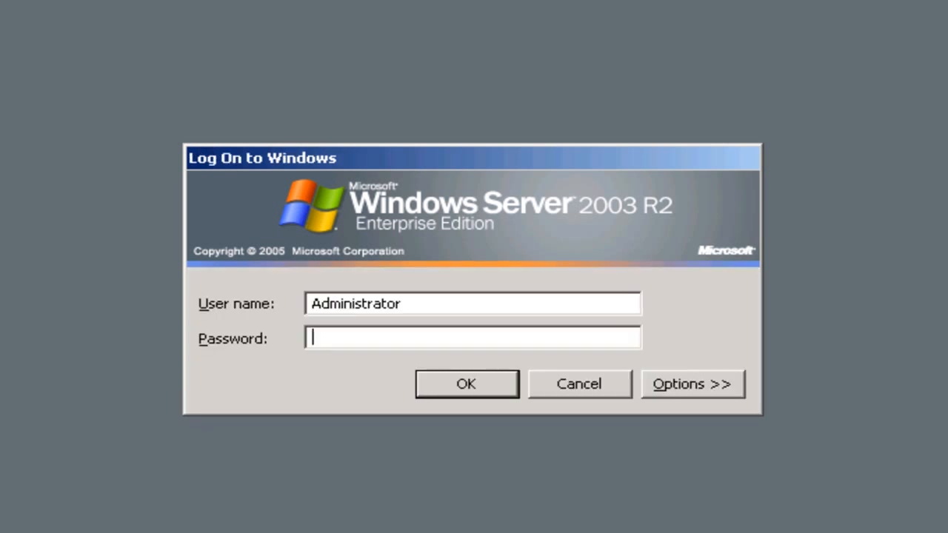
{"action": "type", "text": "******"}
{"action": "key", "text": "Return"}
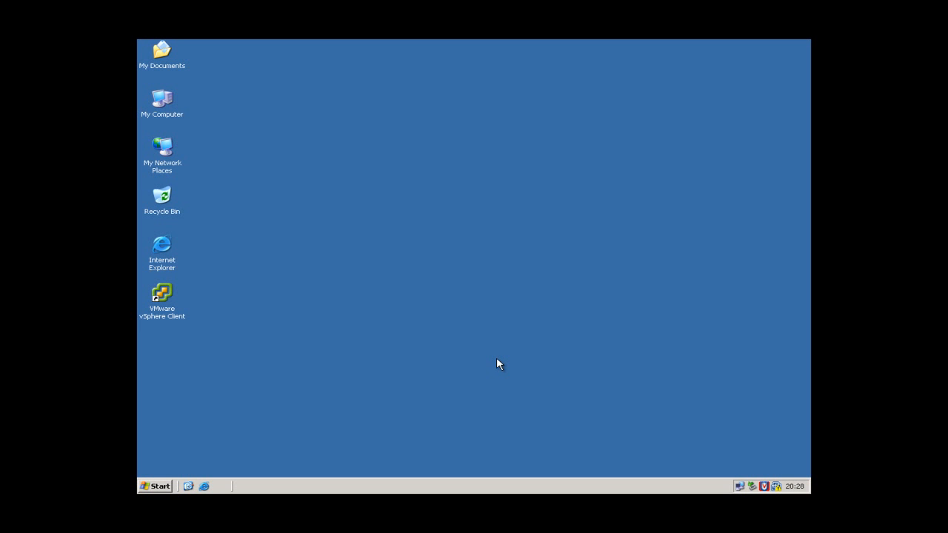
Launch the VMware VIM (D:) disc, explore its media and open the datamigration folder.
{"action": "double_click", "coordinate": [160, 97]}
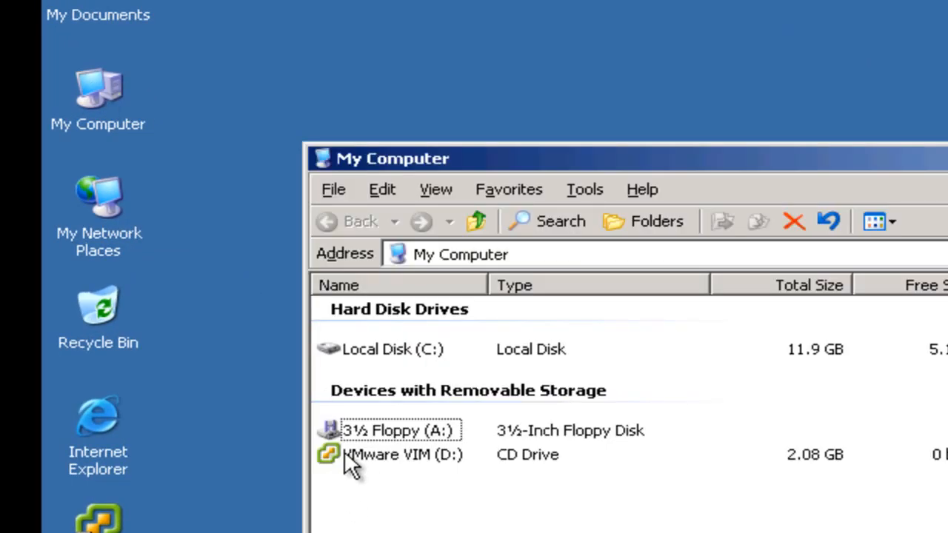
{"action": "double_click", "coordinate": [343, 451]}
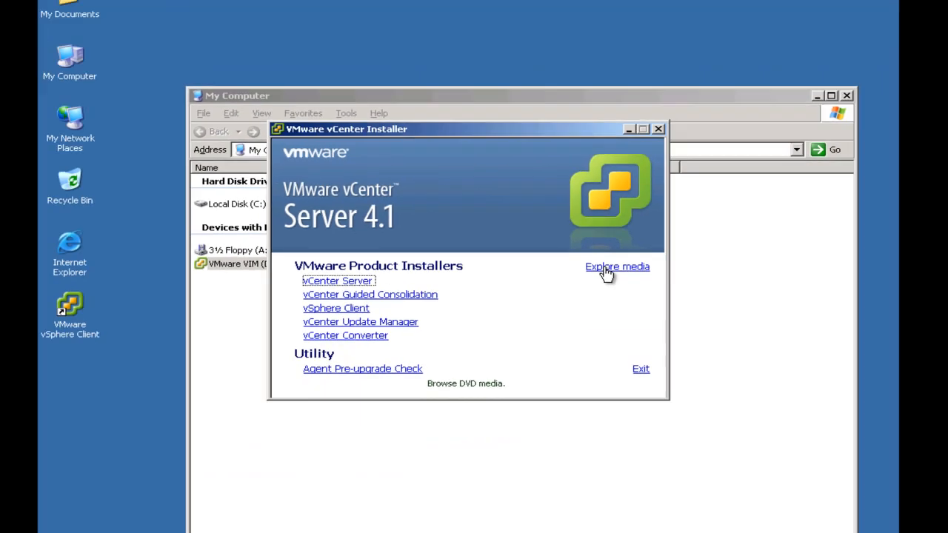
{"action": "left_click", "coordinate": [689, 281]}
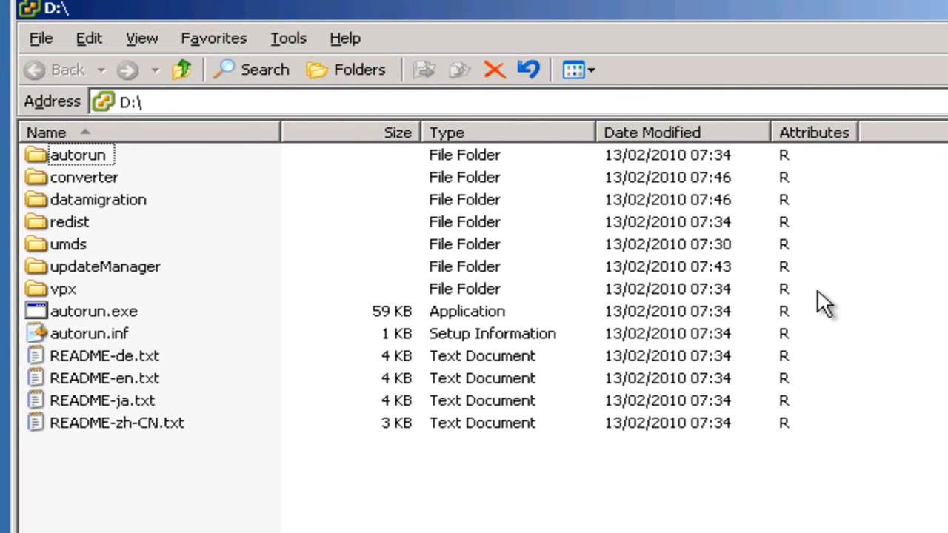
{"action": "double_click", "coordinate": [93, 200]}
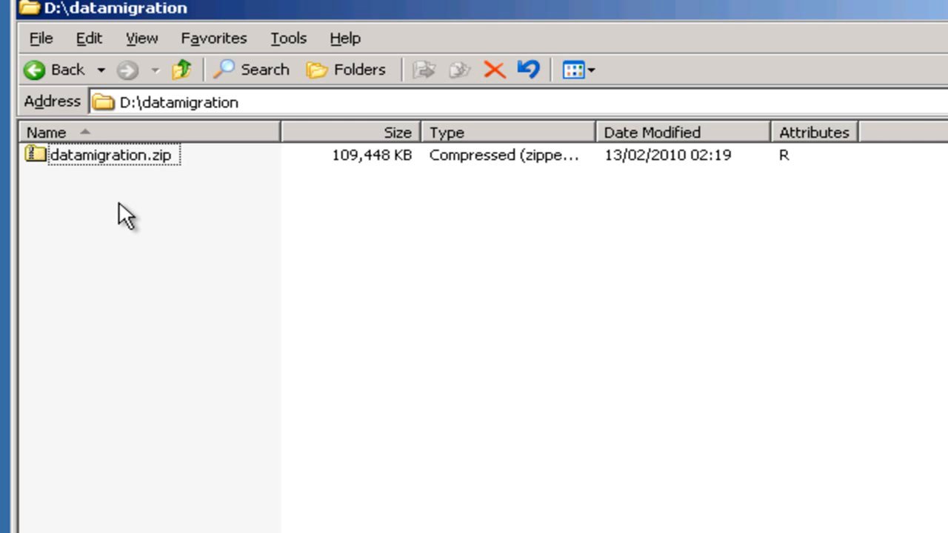
Extract all files from datamigration.zip to c:\datamigration and show the extracted files.
{"action": "right_click", "coordinate": [119, 157]}
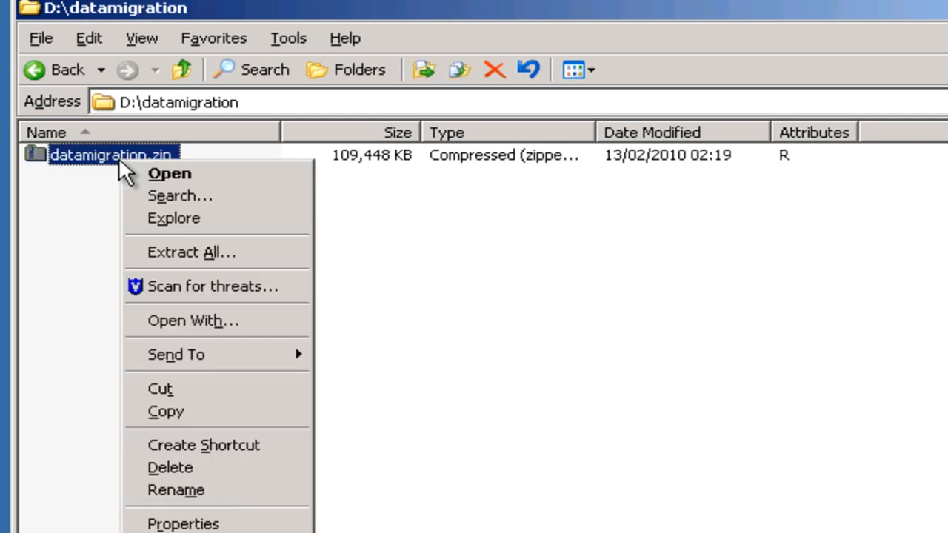
{"action": "left_click", "coordinate": [215, 254]}
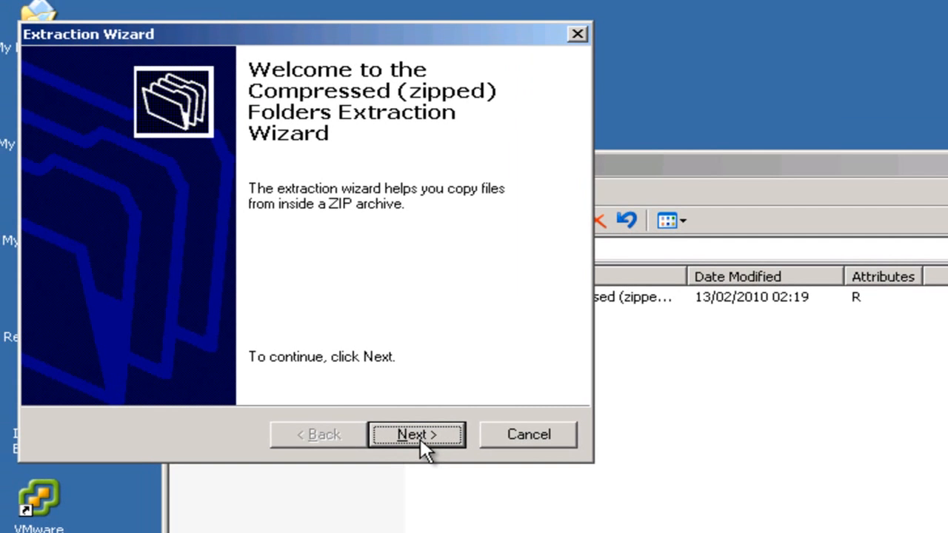
{"action": "left_click", "coordinate": [296, 309]}
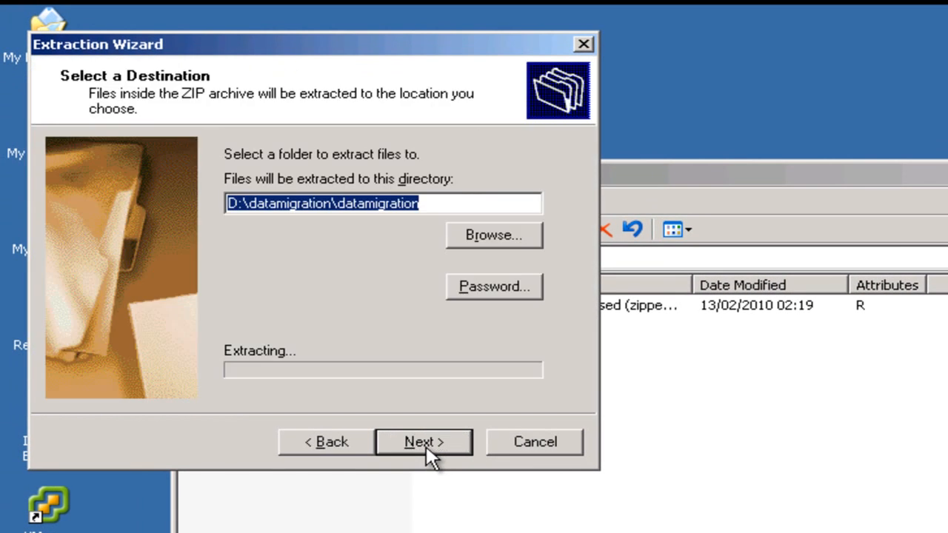
{"action": "type", "text": "c:\\datamigration"}
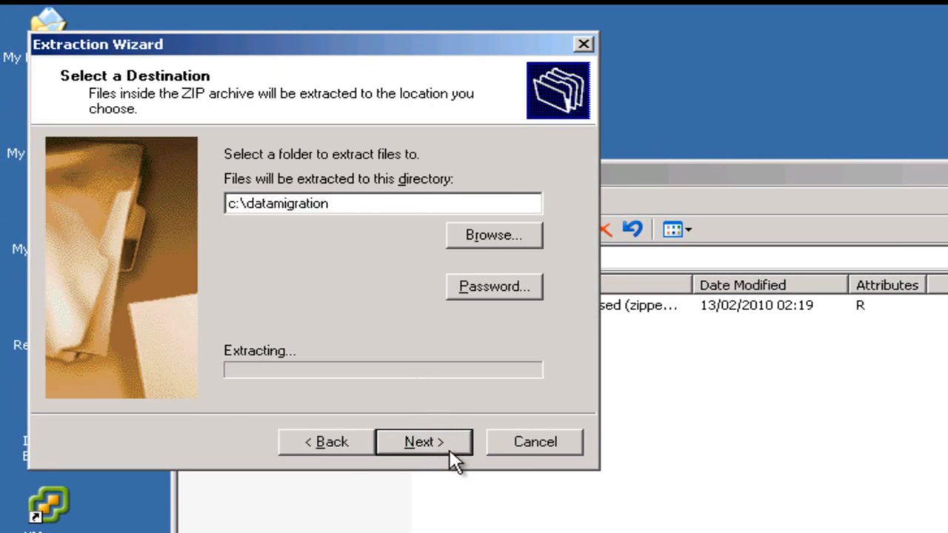
{"action": "left_click", "coordinate": [444, 446]}
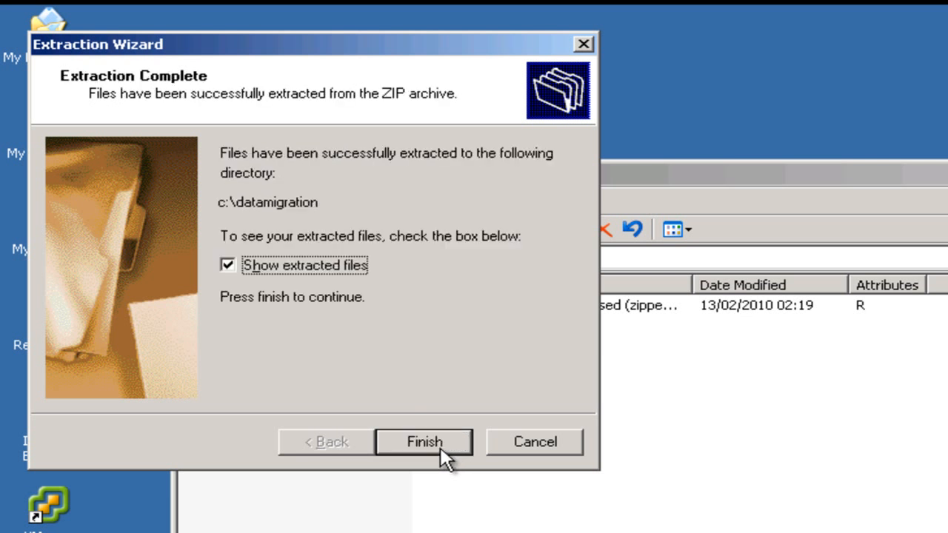
{"action": "left_click", "coordinate": [441, 448]}
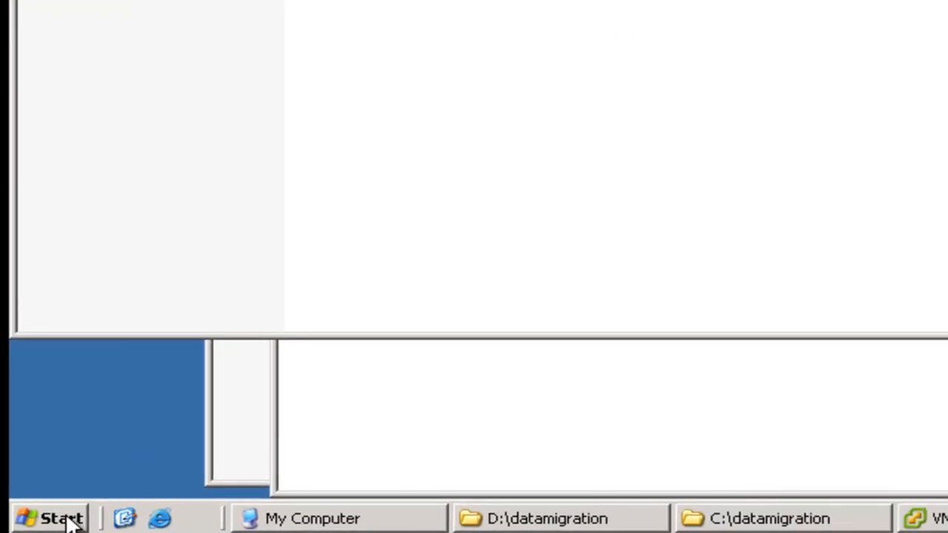
Run services.msc, maximize the Services window and widen the Name column of the service list.
{"action": "left_click", "coordinate": [66, 520]}
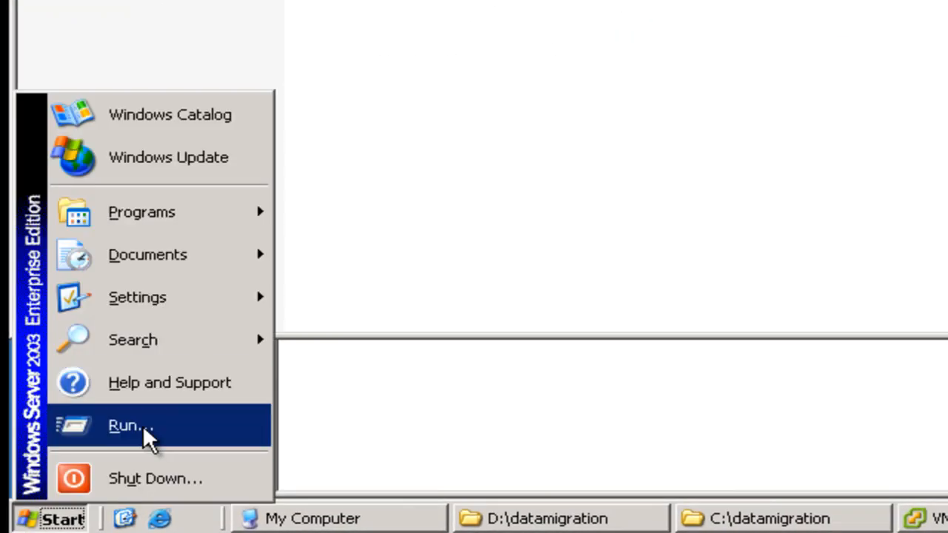
{"action": "left_click", "coordinate": [127, 426]}
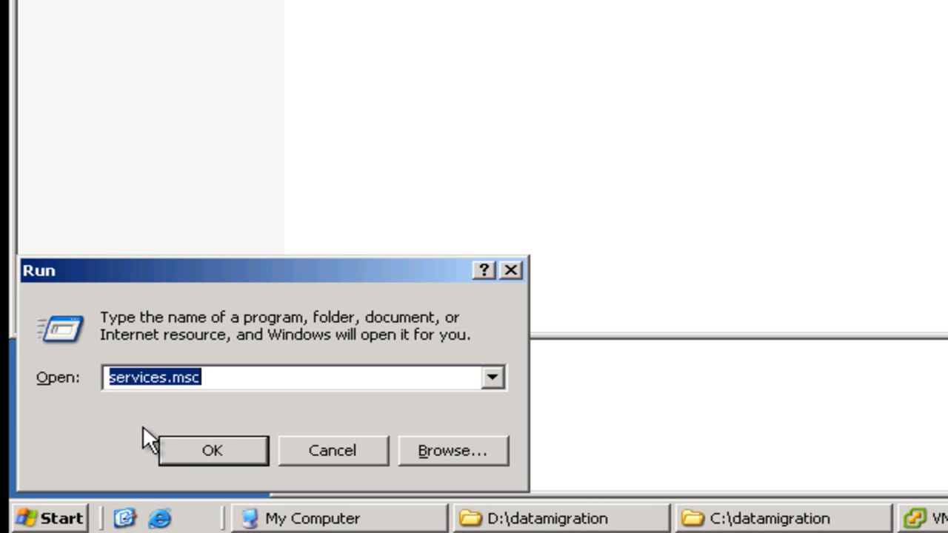
{"action": "left_click", "coordinate": [215, 445]}
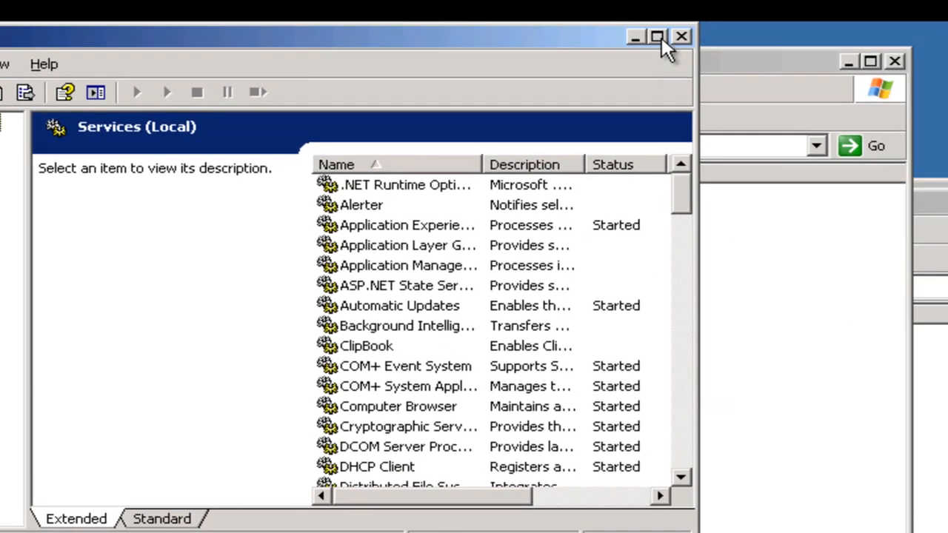
{"action": "left_click", "coordinate": [659, 37]}
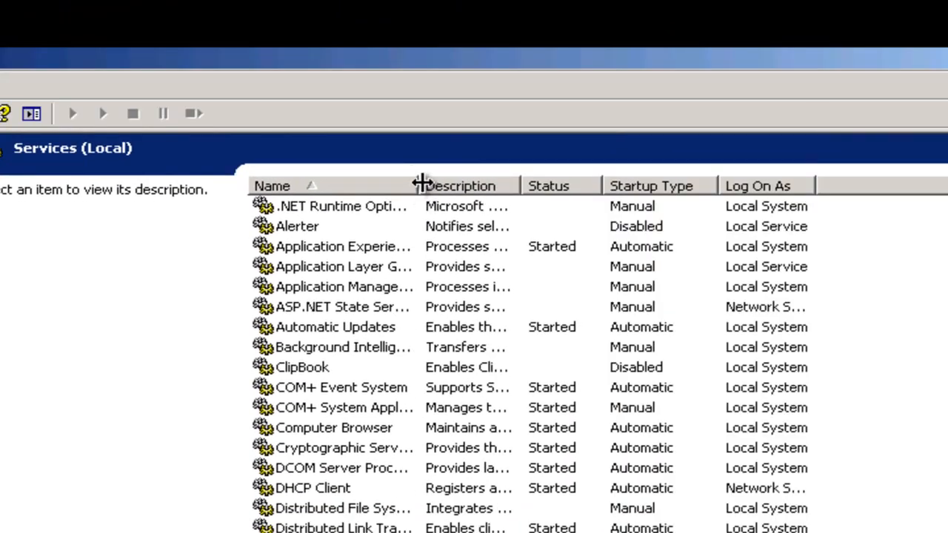
{"action": "left_click_drag", "start_coordinate": [421, 184], "coordinate": [588, 210]}
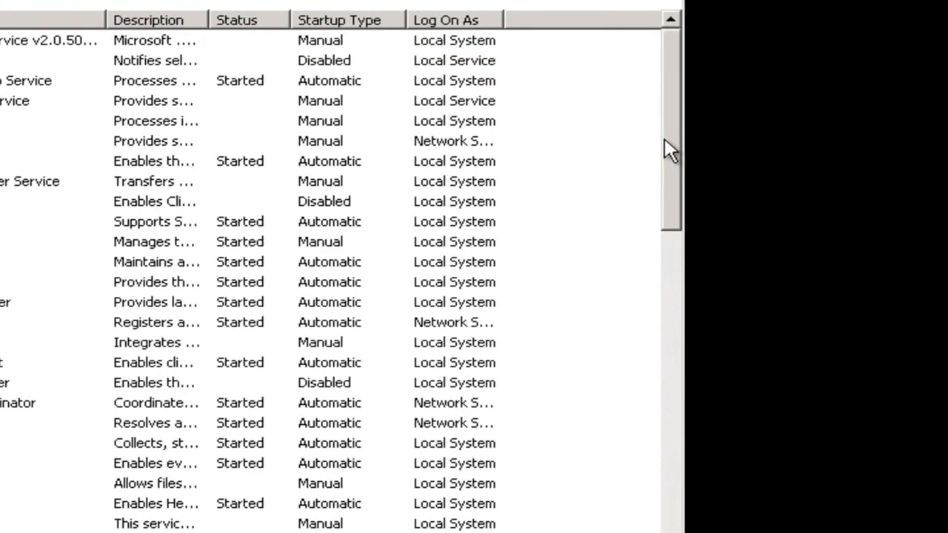
Stop the VMware VirtualCenter Server service with its dependent Management Webservices, and stop the VMware Update Manager Service.
{"action": "left_click_drag", "start_coordinate": [674, 152], "coordinate": [685, 532]}
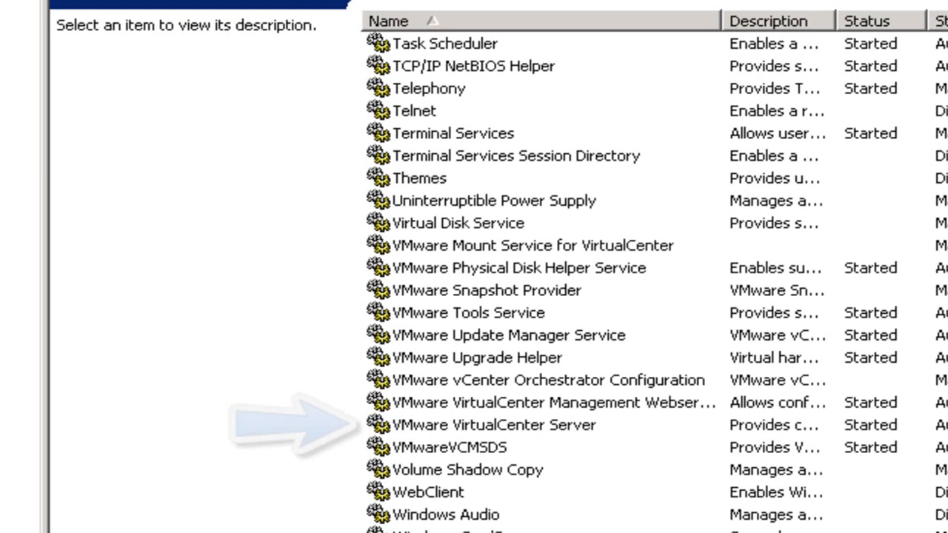
{"action": "left_click", "coordinate": [516, 429]}
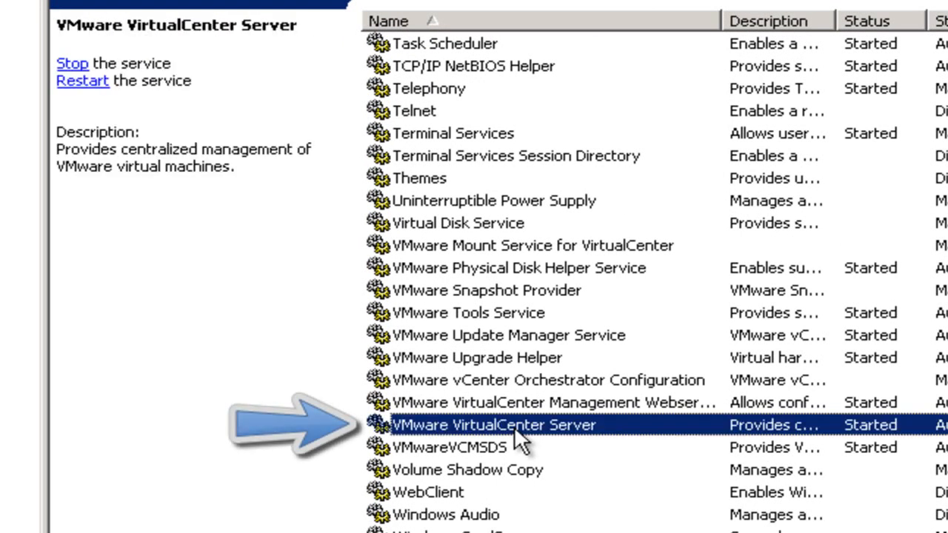
{"action": "right_click", "coordinate": [514, 426]}
{"action": "left_click", "coordinate": [571, 461]}
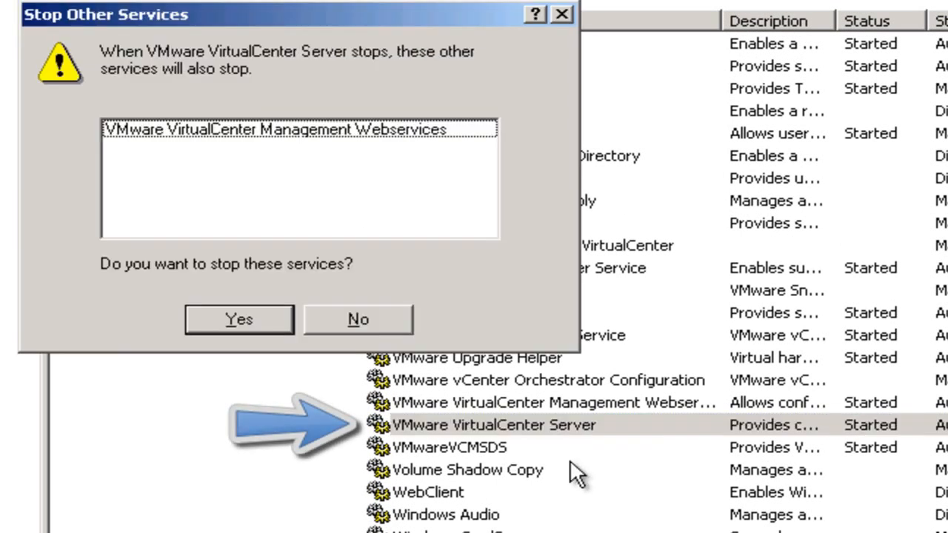
{"action": "left_click", "coordinate": [234, 319]}
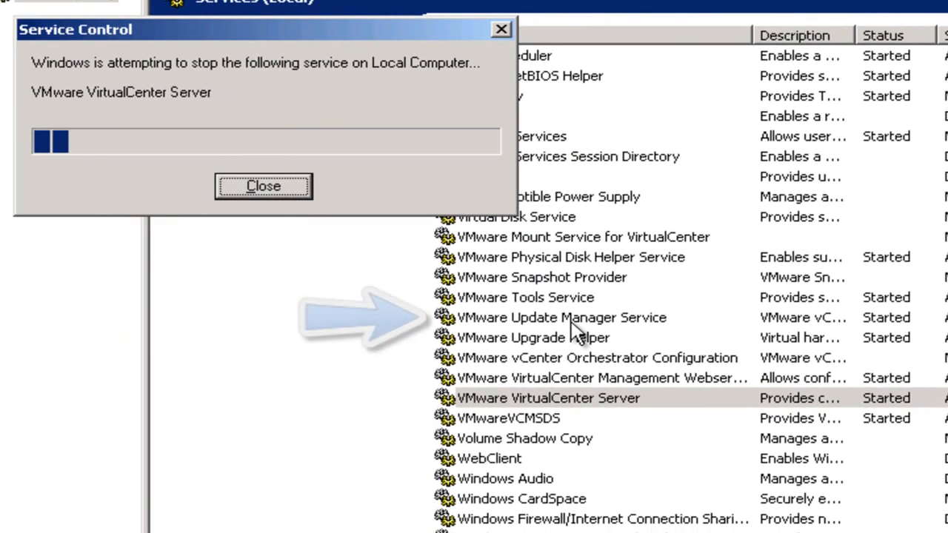
{"action": "right_click", "coordinate": [574, 323]}
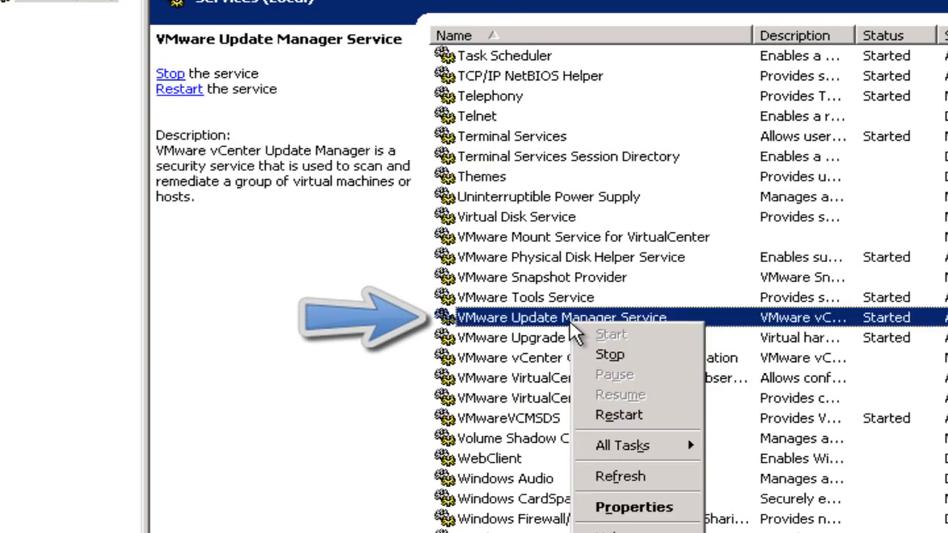
{"action": "left_click", "coordinate": [628, 355]}
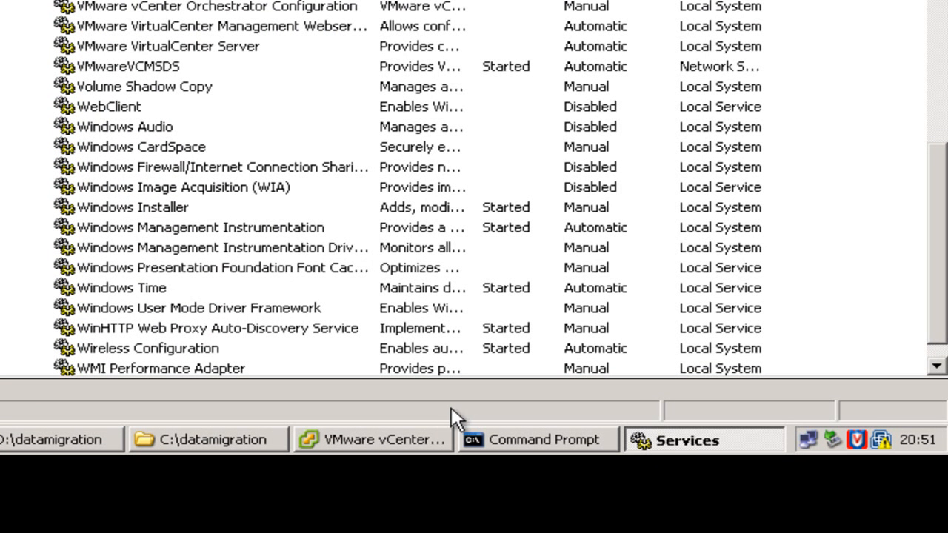
Switch to the Command Prompt, change to the \datamigration directory and run backup.bat.
{"action": "left_click", "coordinate": [544, 443]}
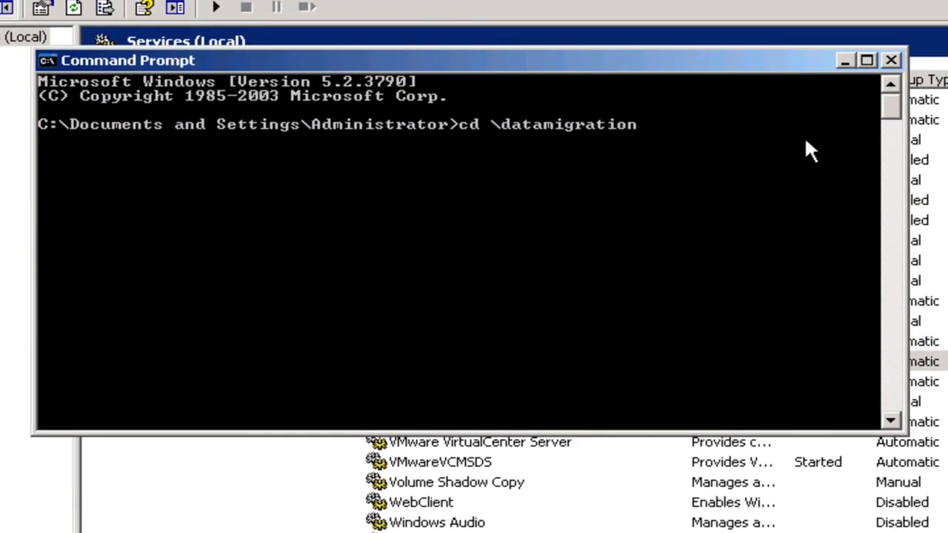
{"action": "key", "text": "Return"}
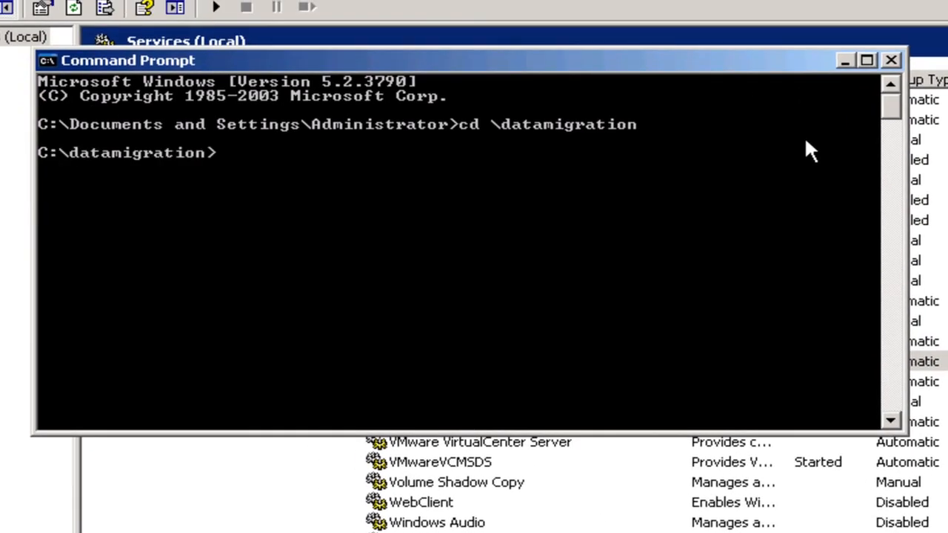
{"action": "type", "text": "backup.bat"}
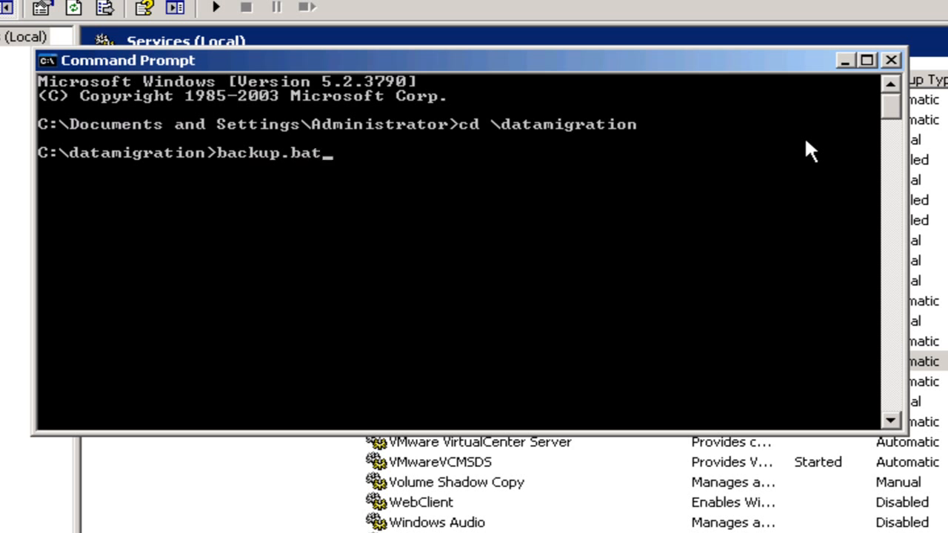
{"action": "key", "text": "Return"}
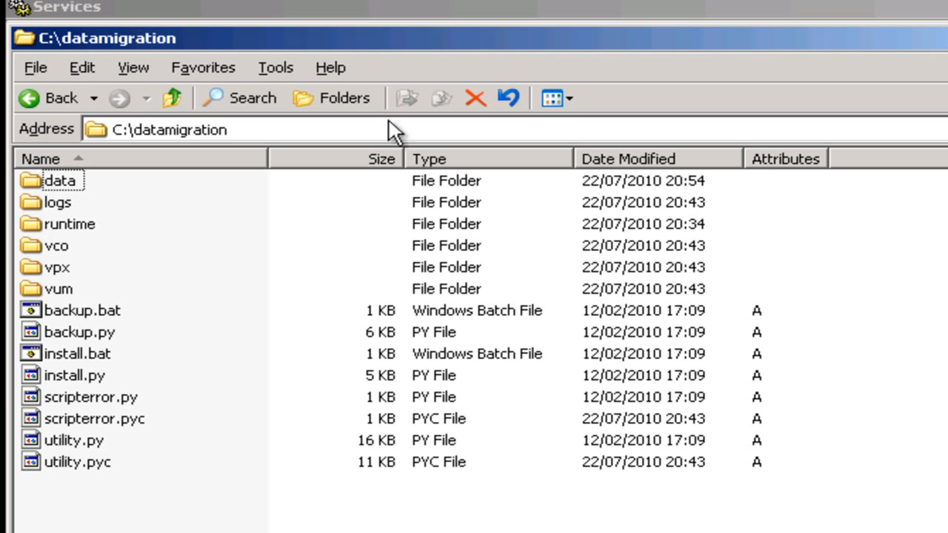
Copy the datamigration folder from C:\ to the vsphere41 server's \\vsphere41\c$ share.
{"action": "left_click", "coordinate": [171, 101]}
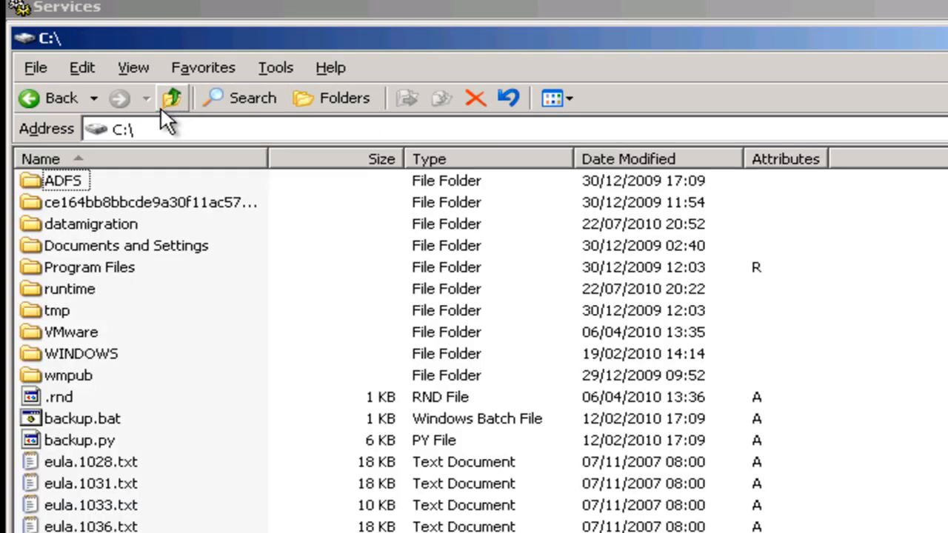
{"action": "right_click", "coordinate": [83, 220]}
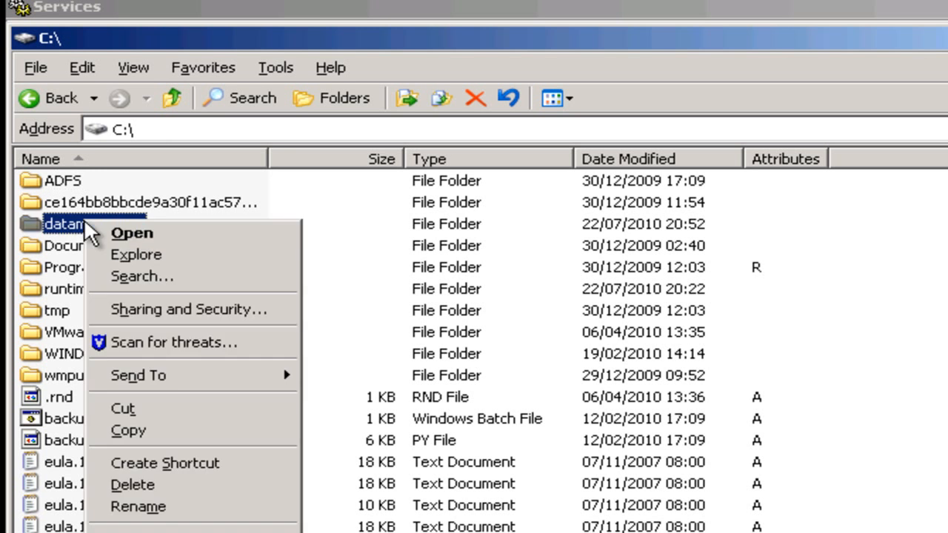
{"action": "left_click", "coordinate": [196, 431]}
{"action": "key", "text": "super+r"}
{"action": "left_click", "coordinate": [197, 449]}
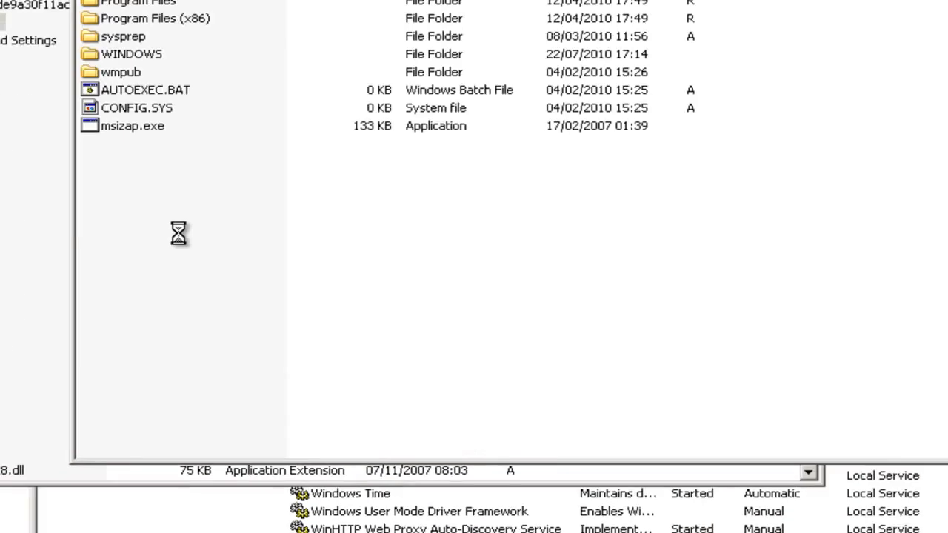
{"action": "right_click", "coordinate": [91, 342]}
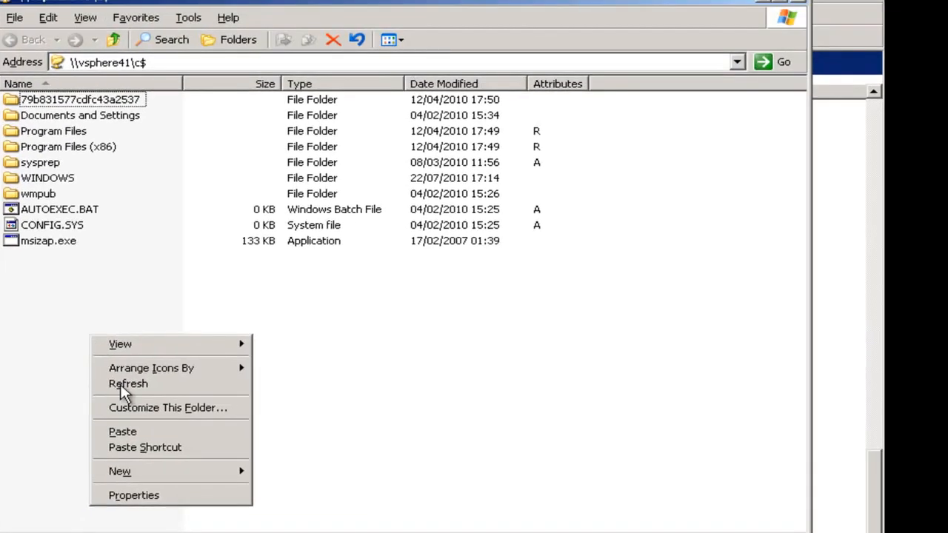
{"action": "left_click", "coordinate": [136, 432]}
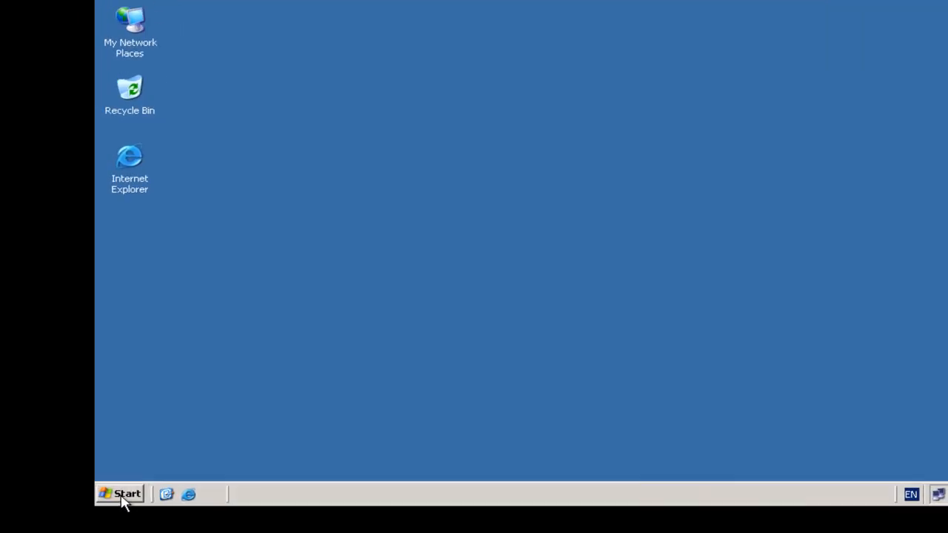
On the vsphere41 server, open a Command Prompt, change to the \datamigration directory and run install.bat.
{"action": "left_click", "coordinate": [122, 501]}
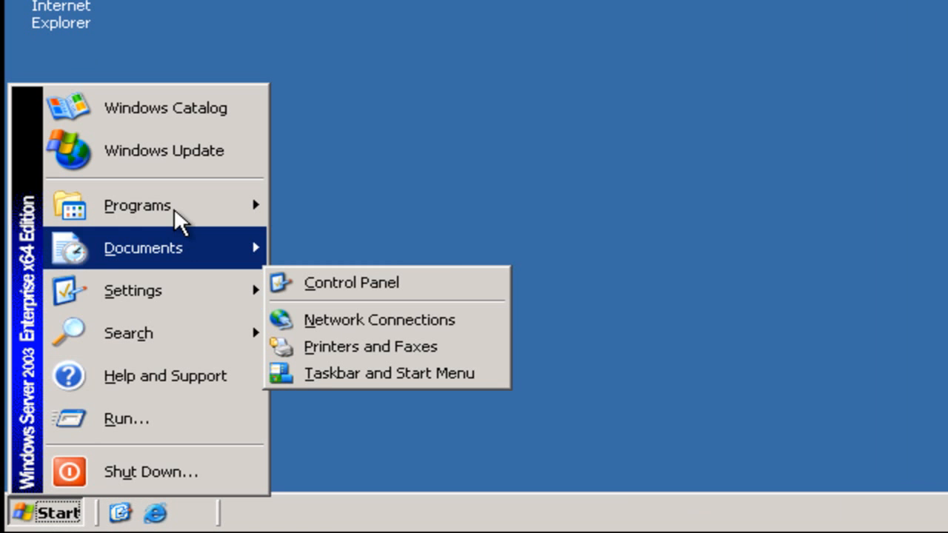
{"action": "mouse_move", "coordinate": [180, 217]}
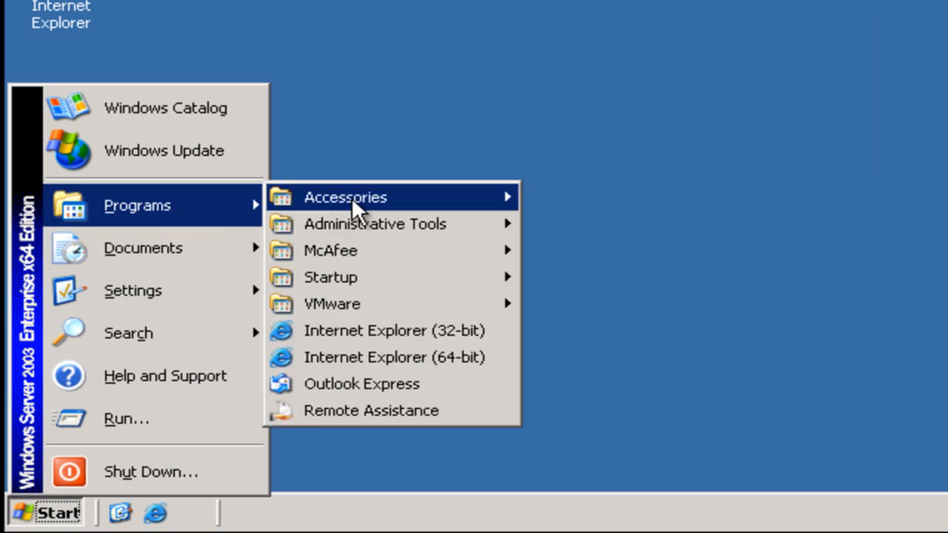
{"action": "mouse_move", "coordinate": [356, 209]}
{"action": "left_click", "coordinate": [742, 37]}
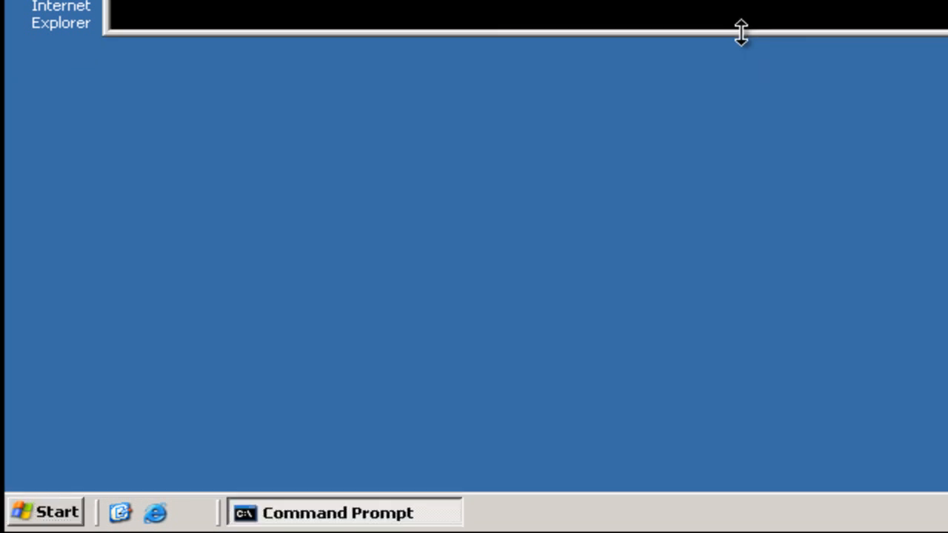
{"action": "type", "text": "cd \\datamigration"}
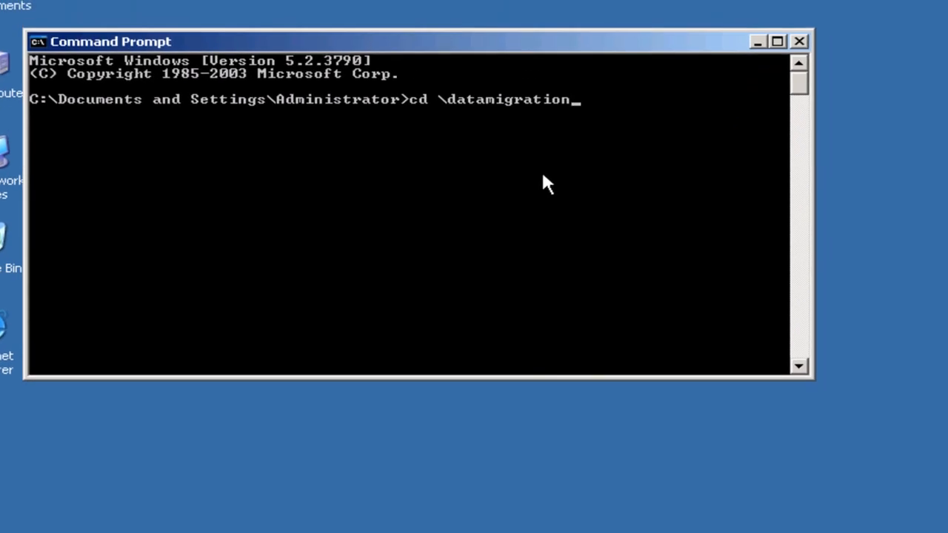
{"action": "key", "text": "Return"}
{"action": "type", "text": "install"}
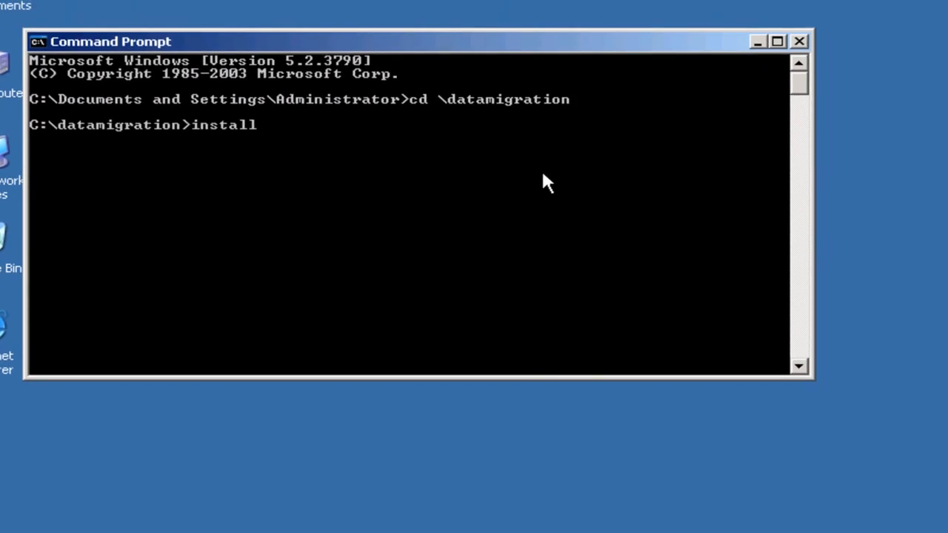
{"action": "type", "text": ".bat"}
{"action": "key", "text": "Return"}
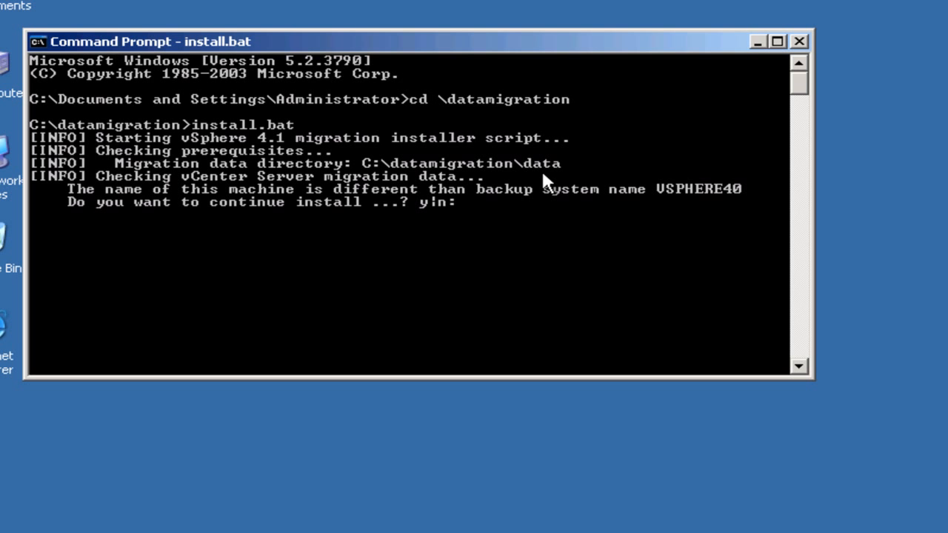
Continue the install despite the different machine name and give d: as the media path for vCenter Server and Update Manager 4.1.
{"action": "type", "text": "y"}
{"action": "key", "text": "Return"}
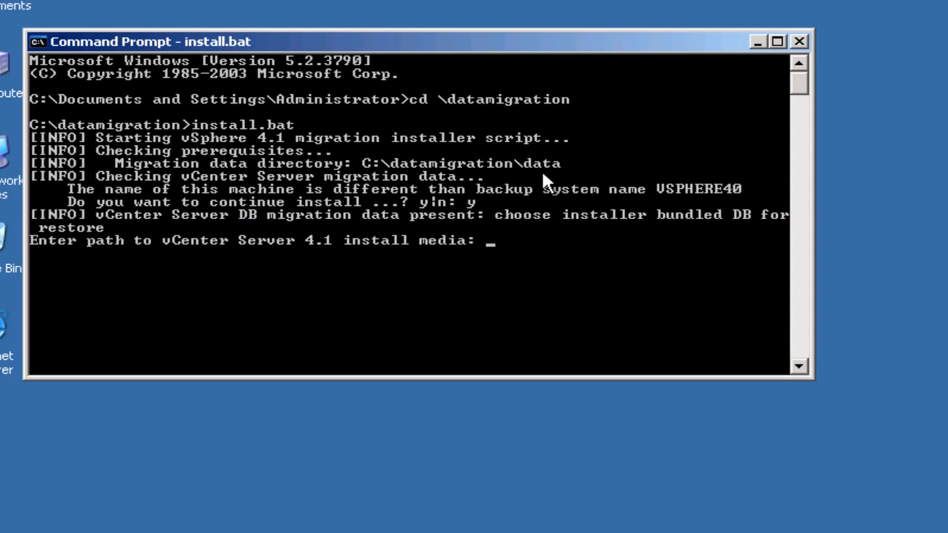
{"action": "type", "text": "d:"}
{"action": "key", "text": "Return"}
{"action": "type", "text": "d:"}
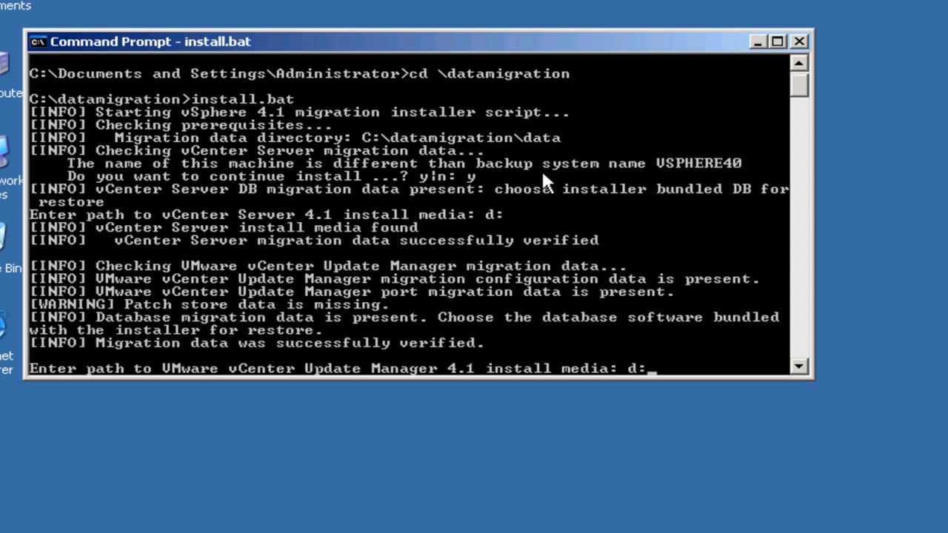
{"action": "key", "text": "Return"}
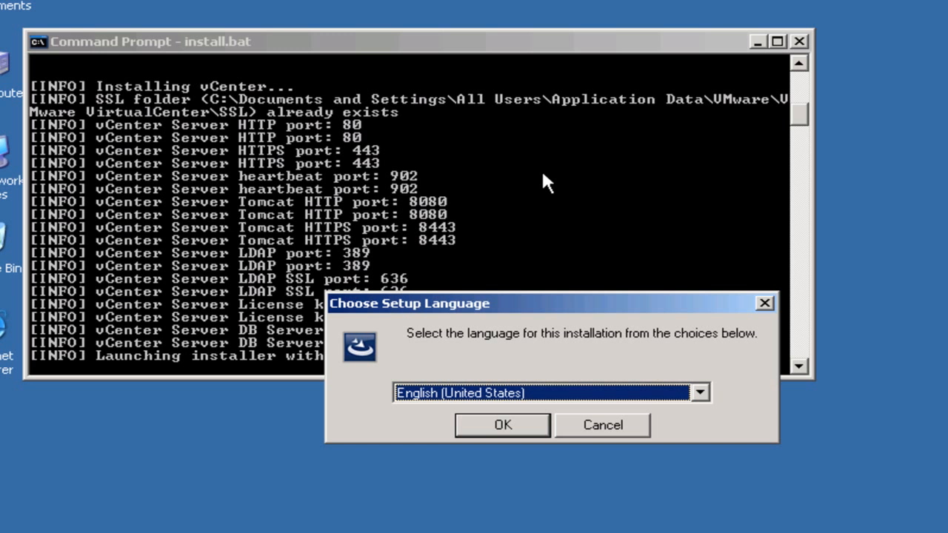
Start the vCenter Server setup in English (United States) and accept the license agreement.
{"action": "left_click", "coordinate": [501, 425]}
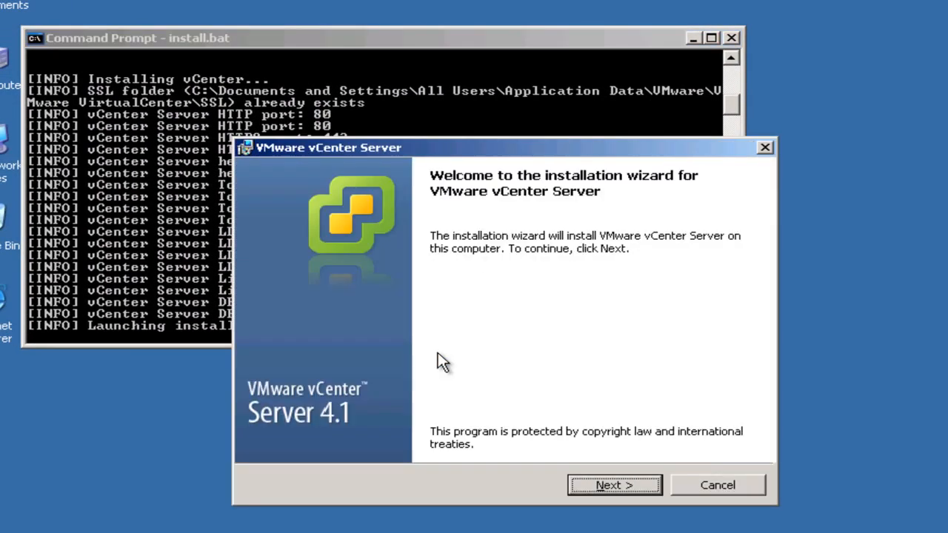
{"action": "left_click", "coordinate": [607, 486]}
{"action": "left_click", "coordinate": [633, 489]}
{"action": "left_click", "coordinate": [424, 414]}
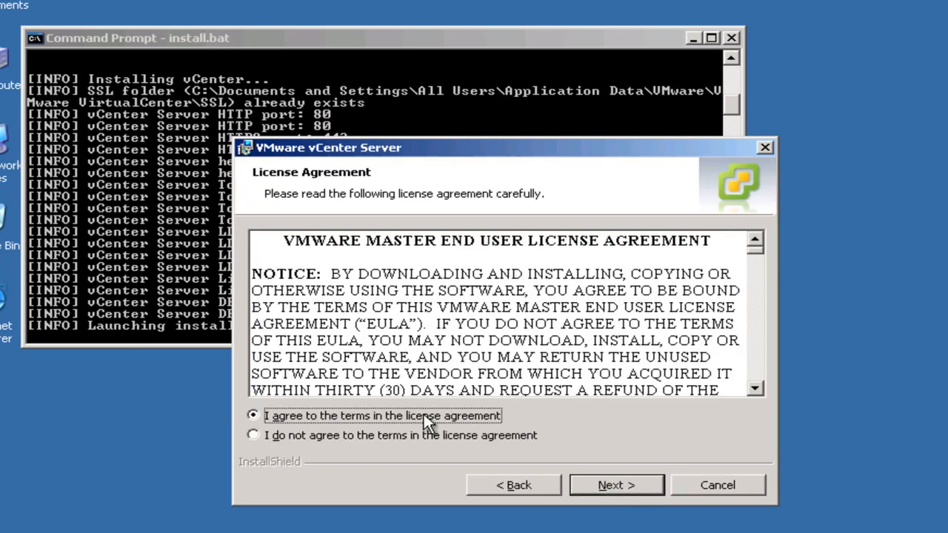
{"action": "left_click", "coordinate": [631, 486]}
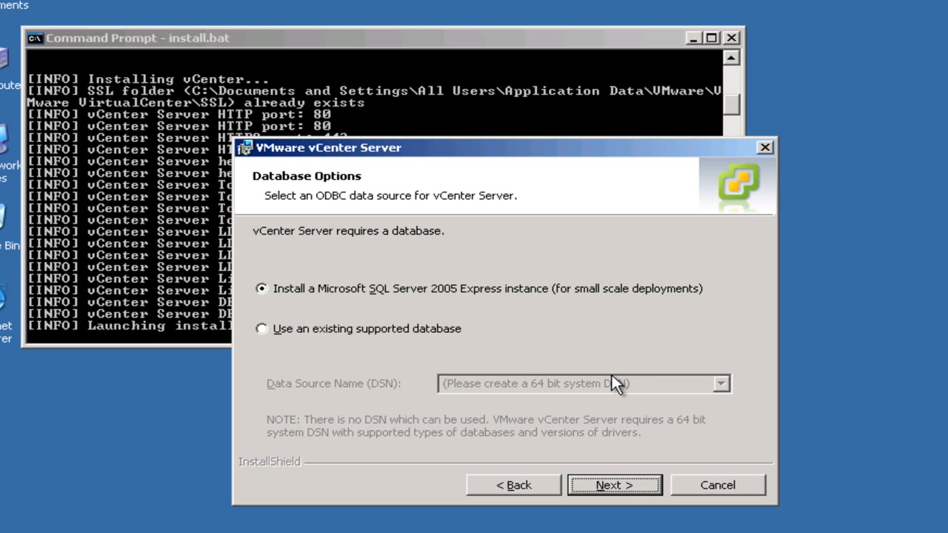
Configure vCenter Server with a SQL Server 2005 Express instance, the SYSTEM account, and the preset destination folder and ports.
{"action": "left_click", "coordinate": [628, 486]}
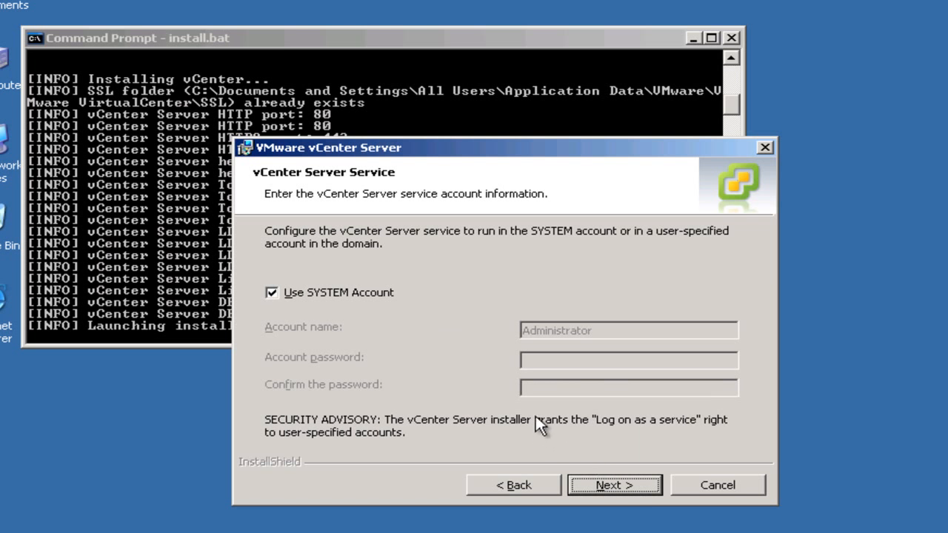
{"action": "left_click", "coordinate": [610, 486]}
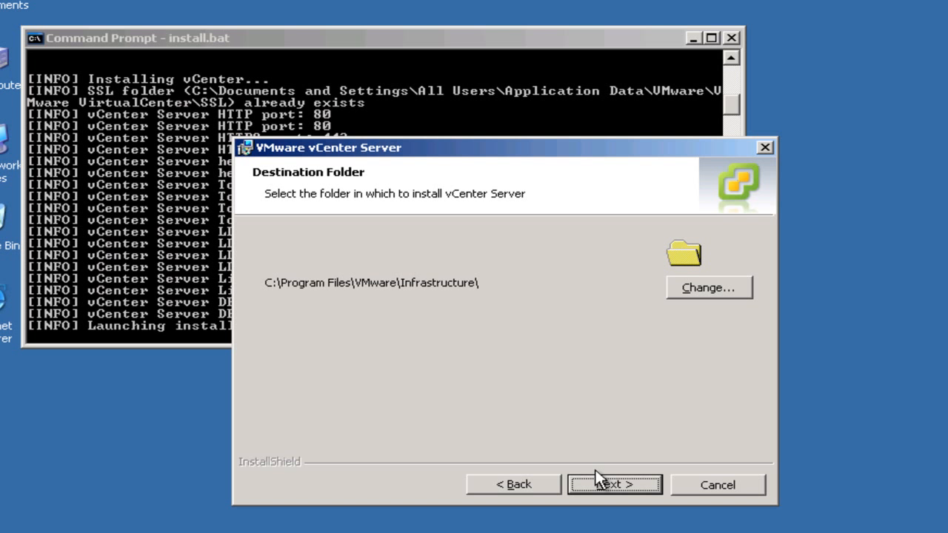
{"action": "left_click", "coordinate": [601, 481]}
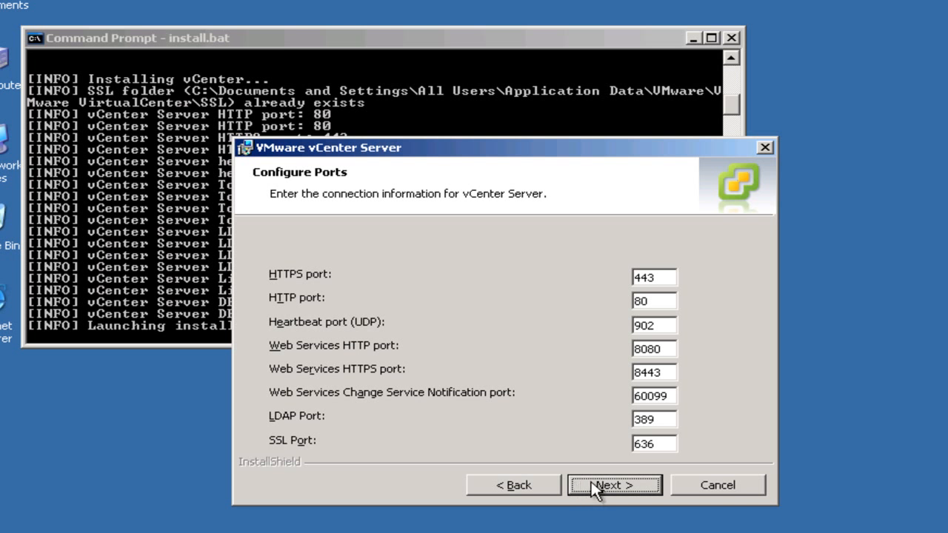
{"action": "left_click", "coordinate": [597, 487]}
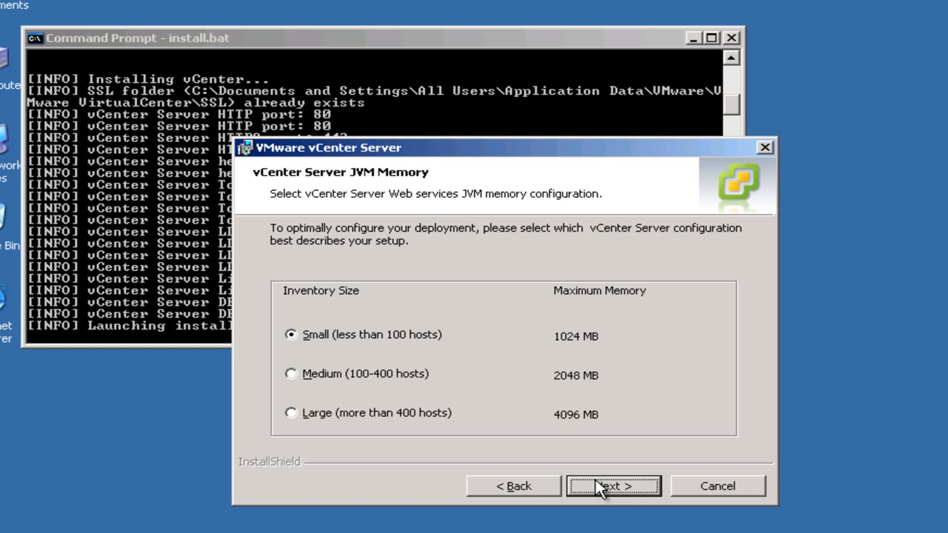
Keep the Small (less than 100 hosts) inventory size, install vCenter Server and finish its wizard.
{"action": "left_click", "coordinate": [605, 485]}
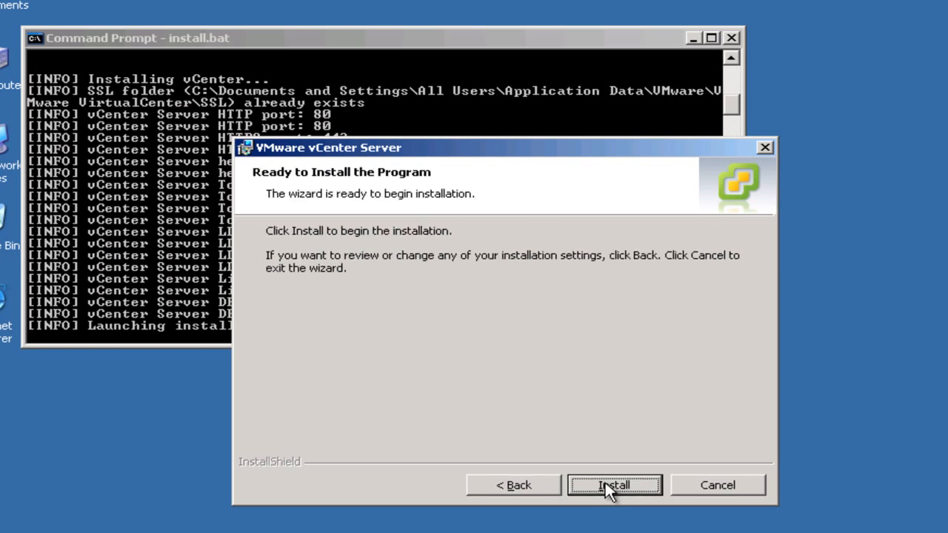
{"action": "left_click", "coordinate": [605, 486]}
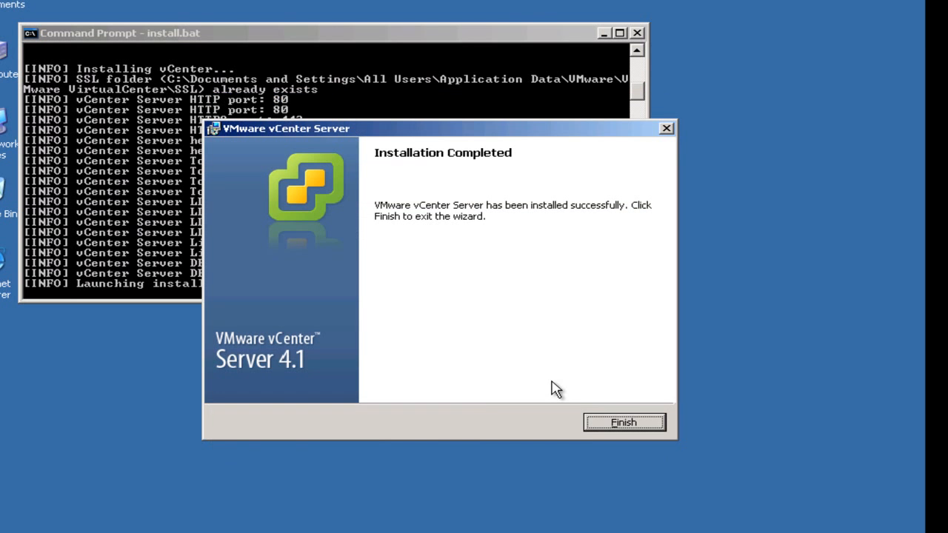
{"action": "left_click", "coordinate": [599, 423]}
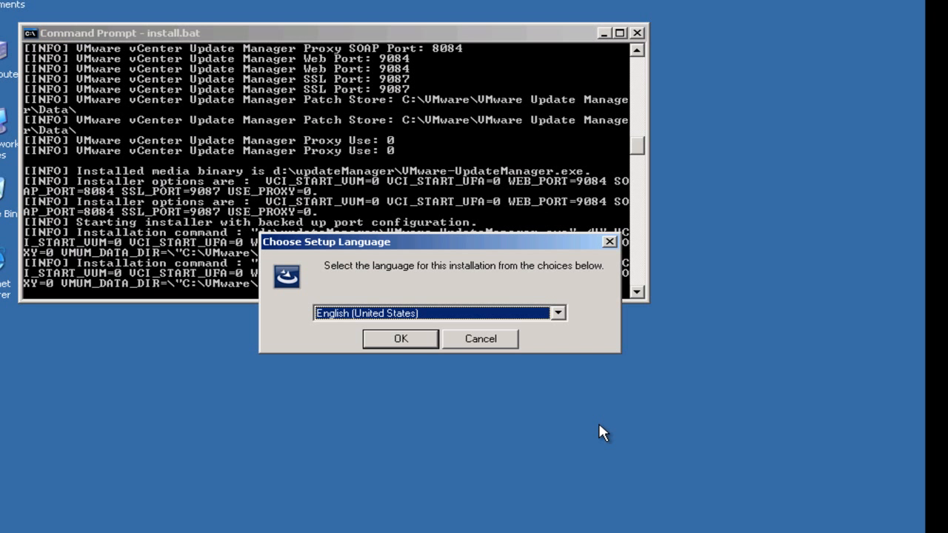
Start the vCenter Update Manager setup in English (United States) and accept the license agreement.
{"action": "left_click", "coordinate": [423, 348]}
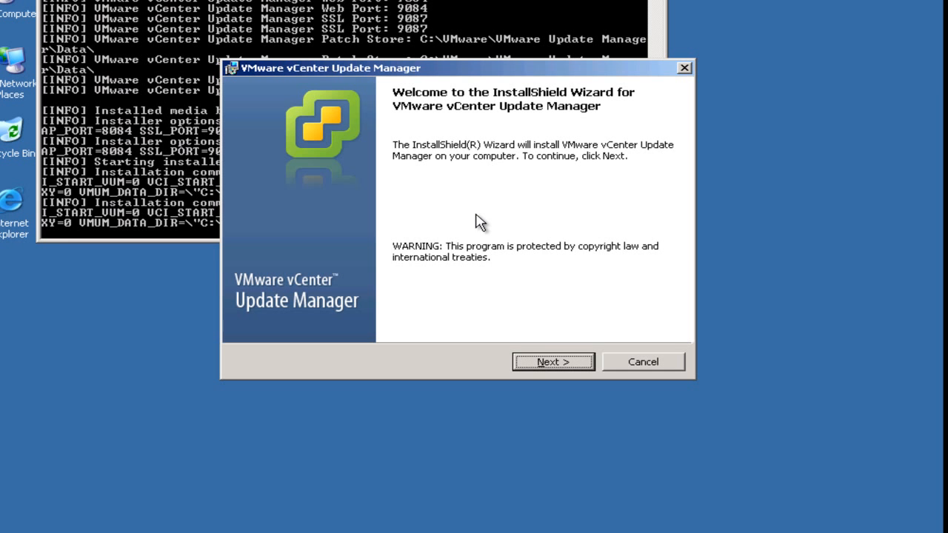
{"action": "left_click", "coordinate": [557, 363]}
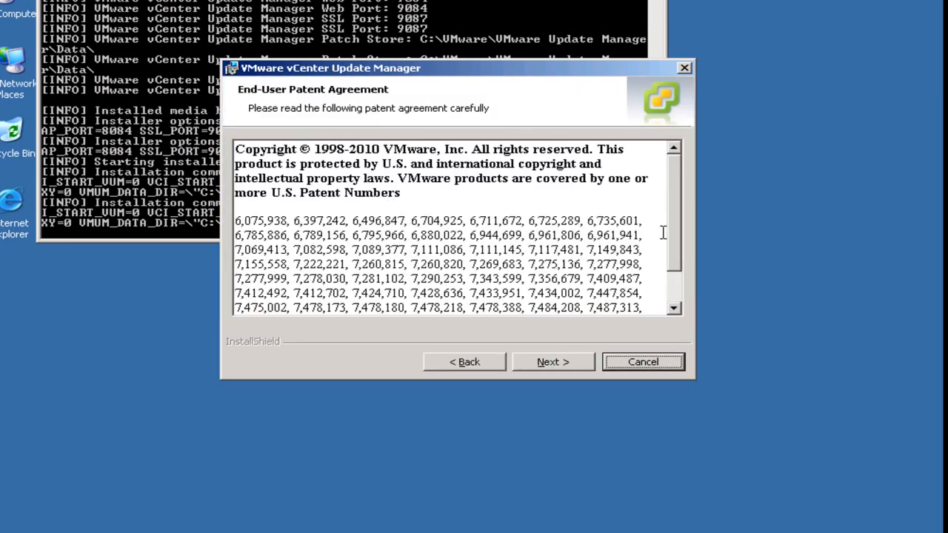
{"action": "left_click", "coordinate": [584, 368]}
{"action": "left_click", "coordinate": [398, 303]}
{"action": "left_click", "coordinate": [568, 364]}
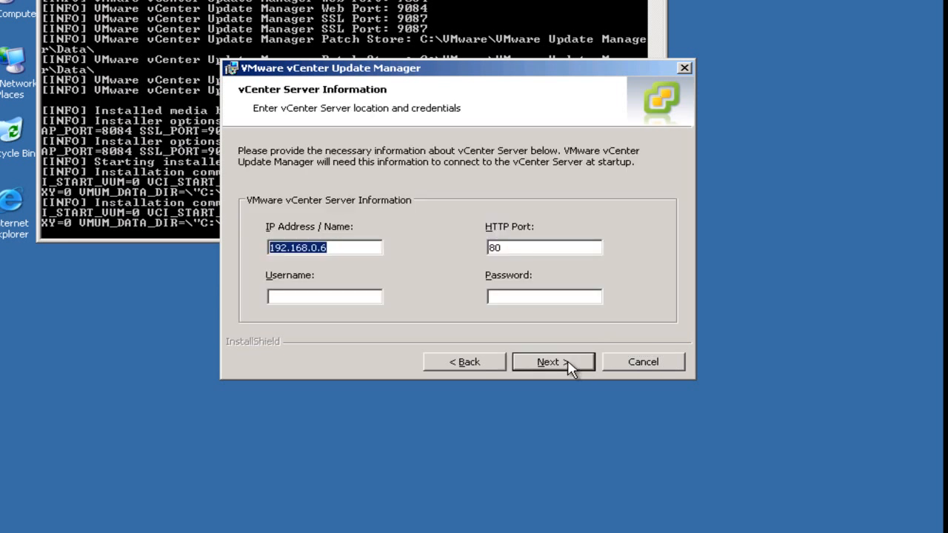
Enter the username Administrator and the account password for Update Manager's connection to vCenter Server.
{"action": "left_click", "coordinate": [323, 296]}
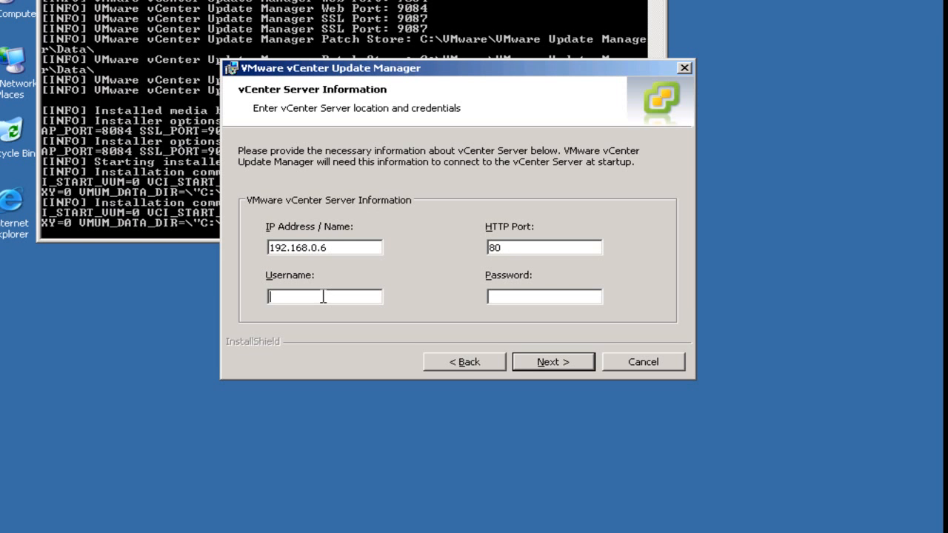
{"action": "type", "text": "Administrator"}
{"action": "key", "text": "Tab"}
{"action": "type", "text": "******"}
{"action": "key", "text": "Return"}
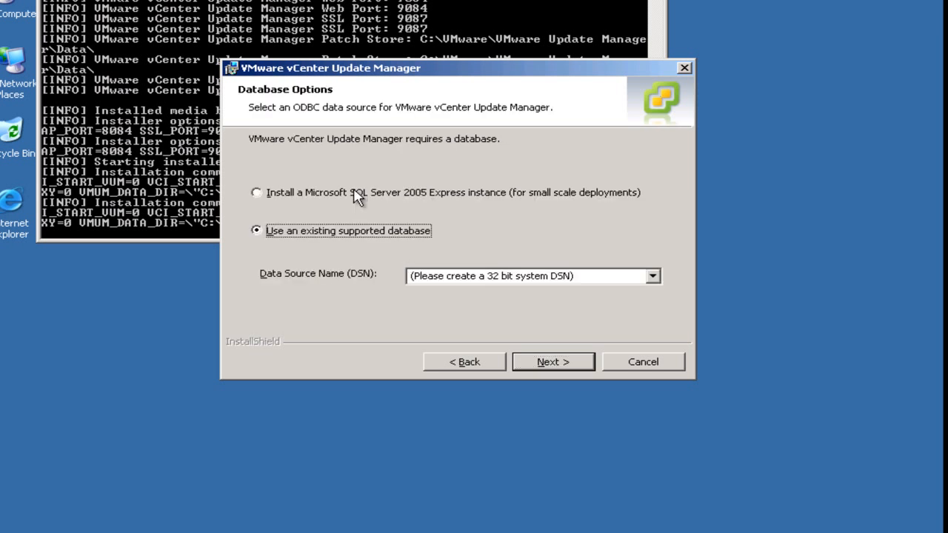
Choose a Microsoft SQL Server 2005 Express instance as the Update Manager database and keep the preset network identity and ports.
{"action": "left_click", "coordinate": [356, 194]}
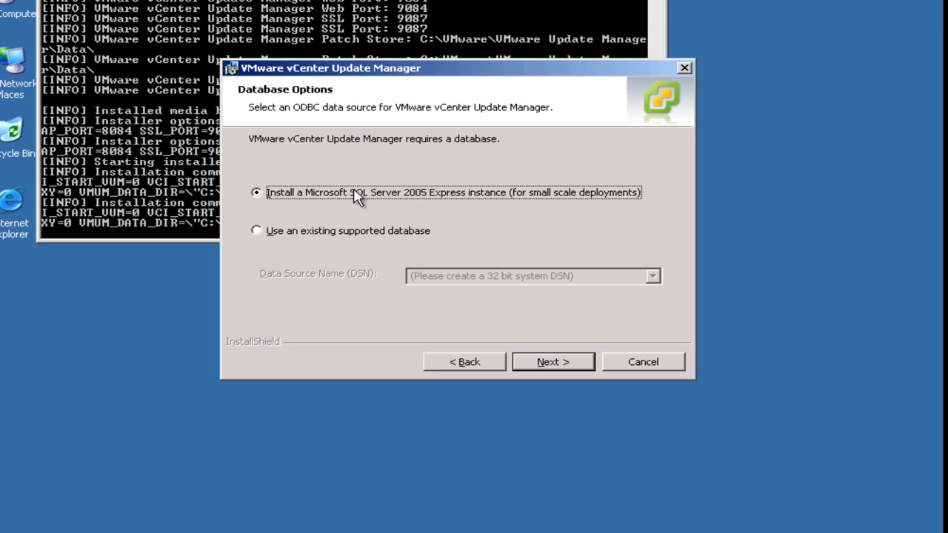
{"action": "left_click", "coordinate": [540, 363]}
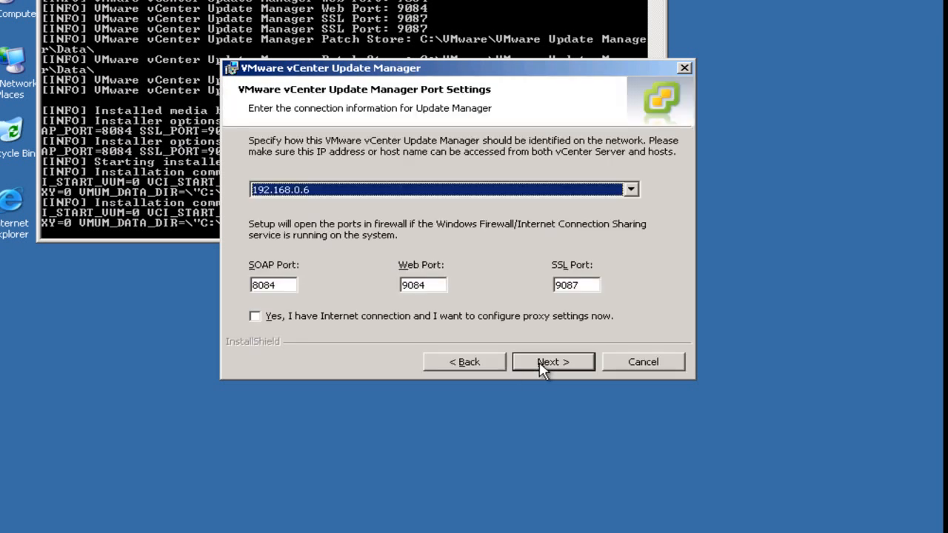
{"action": "left_click", "coordinate": [540, 364]}
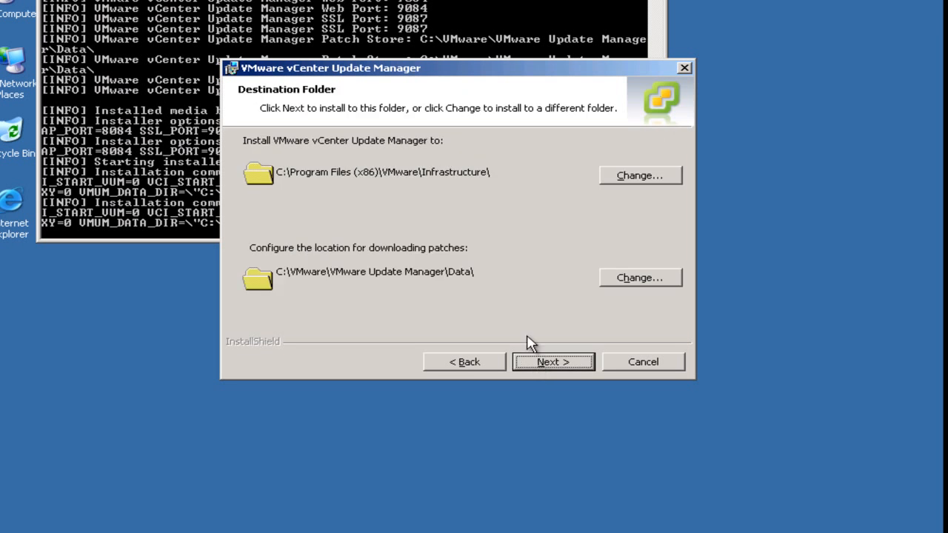
Accept the preset install and patch folders despite the free space warning, then install Update Manager and finish its wizard.
{"action": "left_click", "coordinate": [544, 364]}
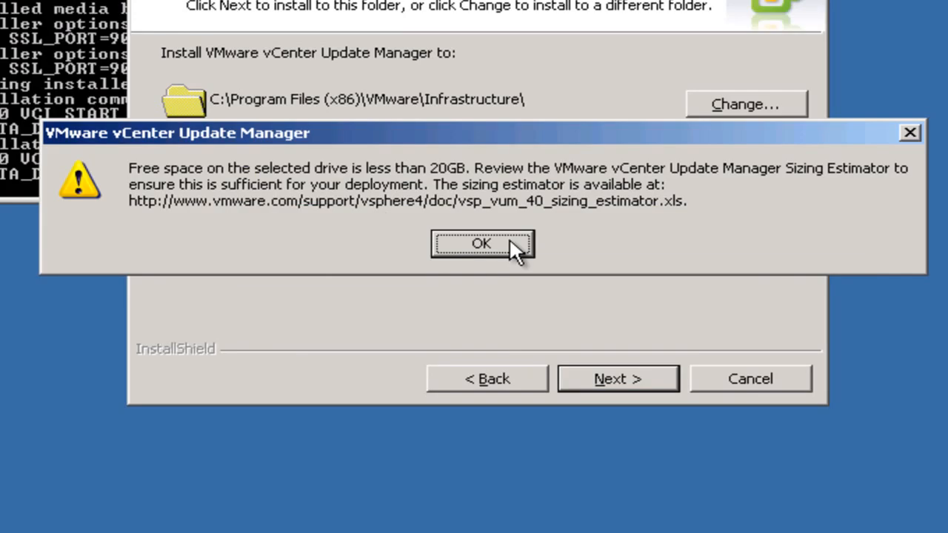
{"action": "left_click", "coordinate": [511, 240]}
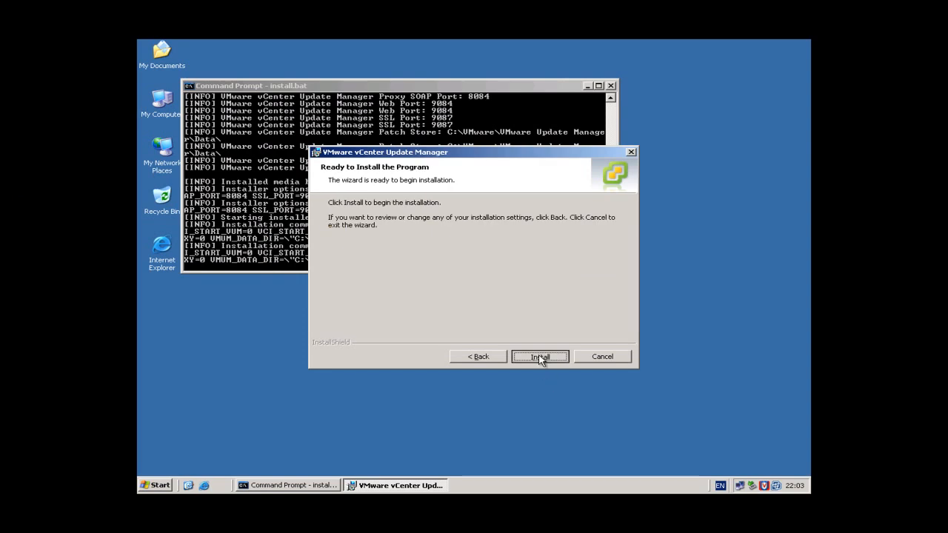
{"action": "left_click", "coordinate": [540, 357]}
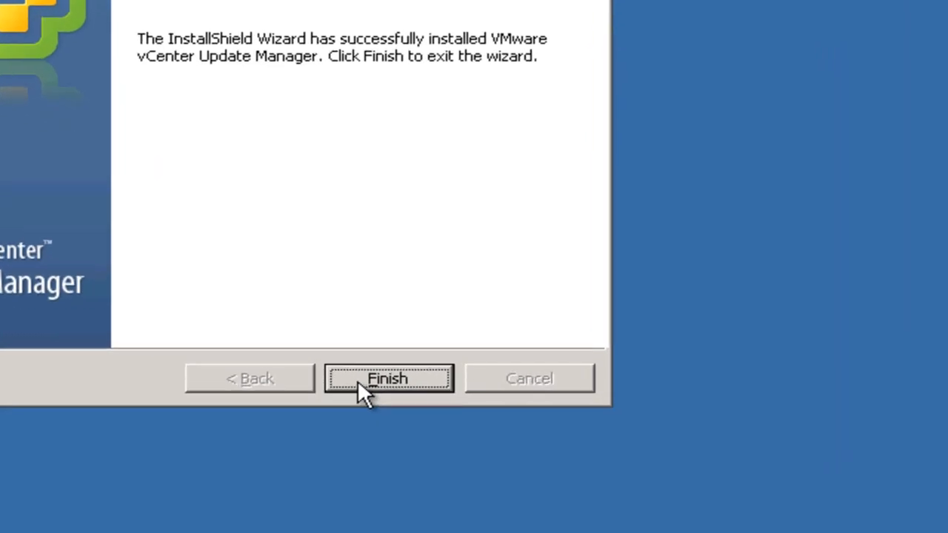
{"action": "left_click", "coordinate": [527, 358]}
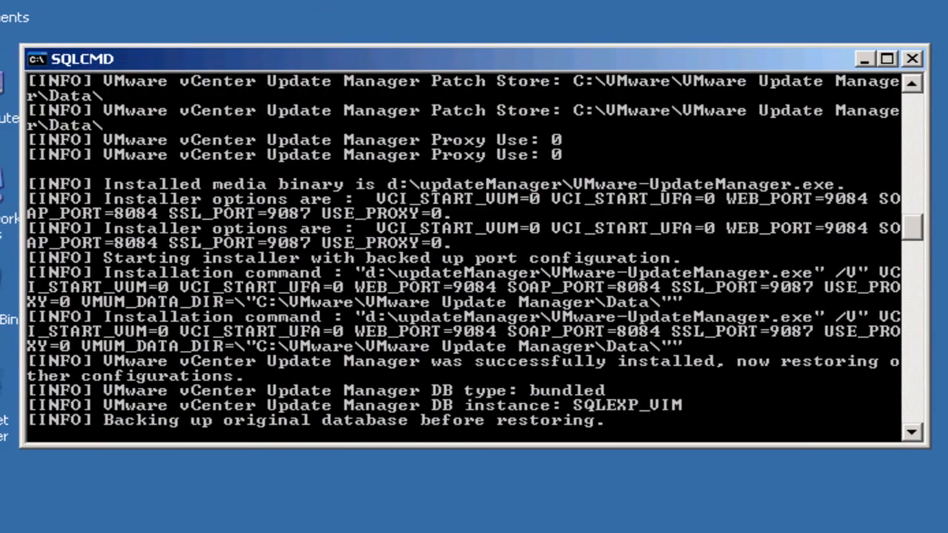